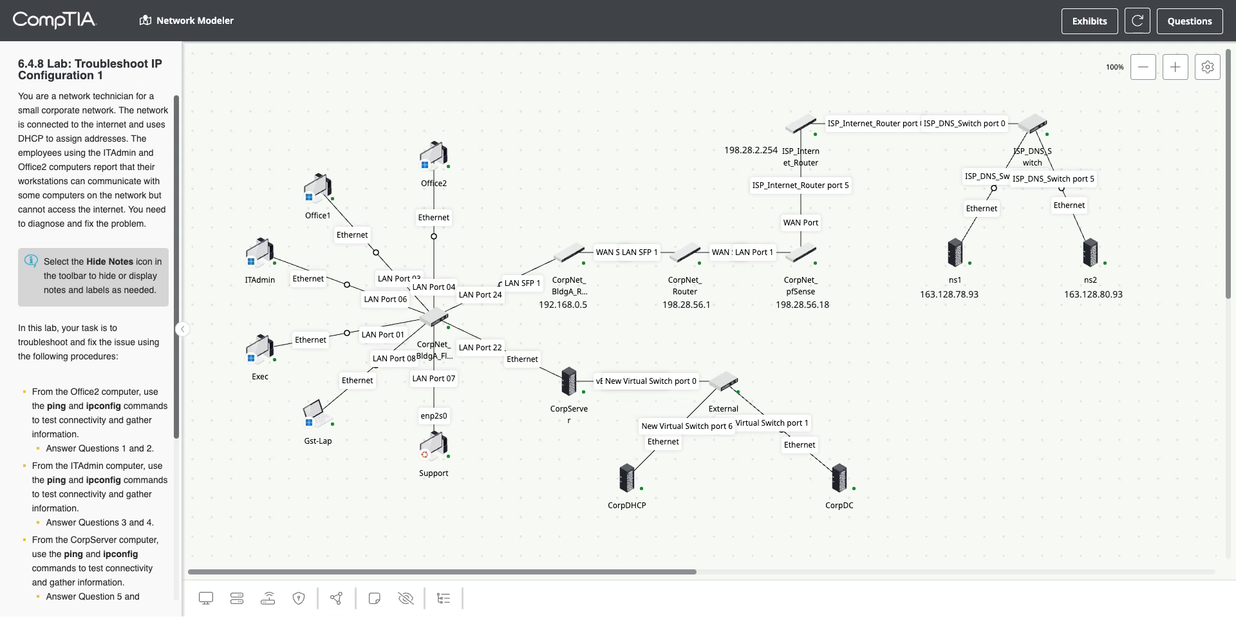
Step: Scroll the topology down to the Office2 node and launch Windows on it
scroll(93, 348, down, 1)
scroll(93, 348, down, 2)
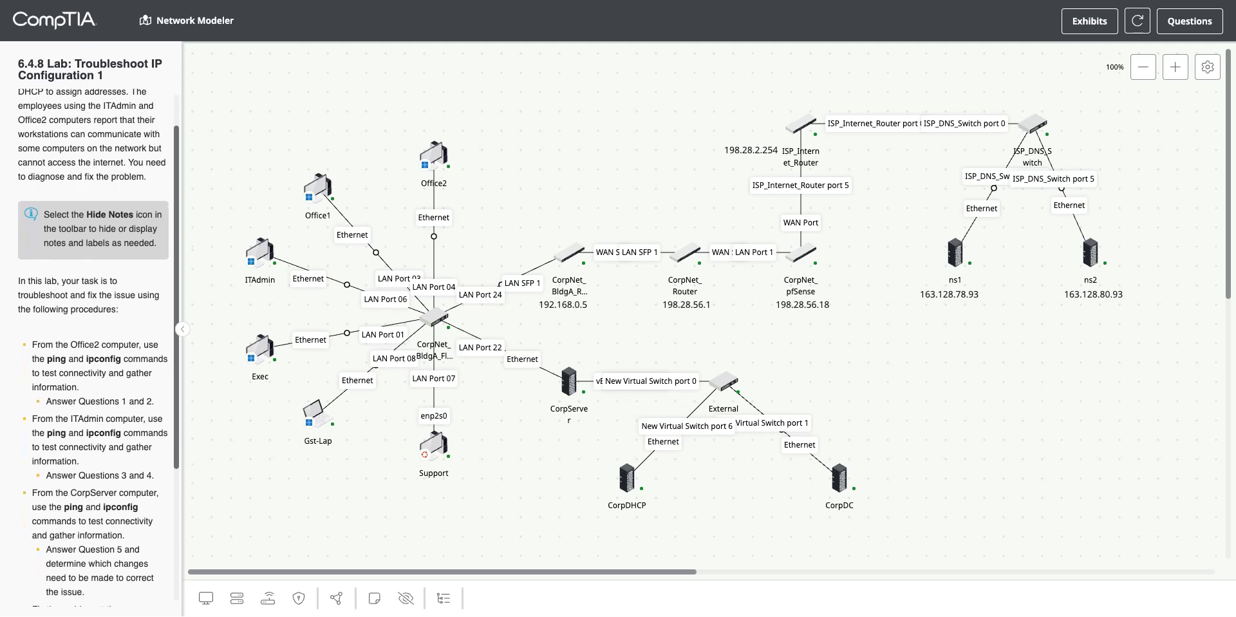
scroll(94, 347, down, 2)
scroll(94, 348, down, 1)
scroll(94, 348, down, 2)
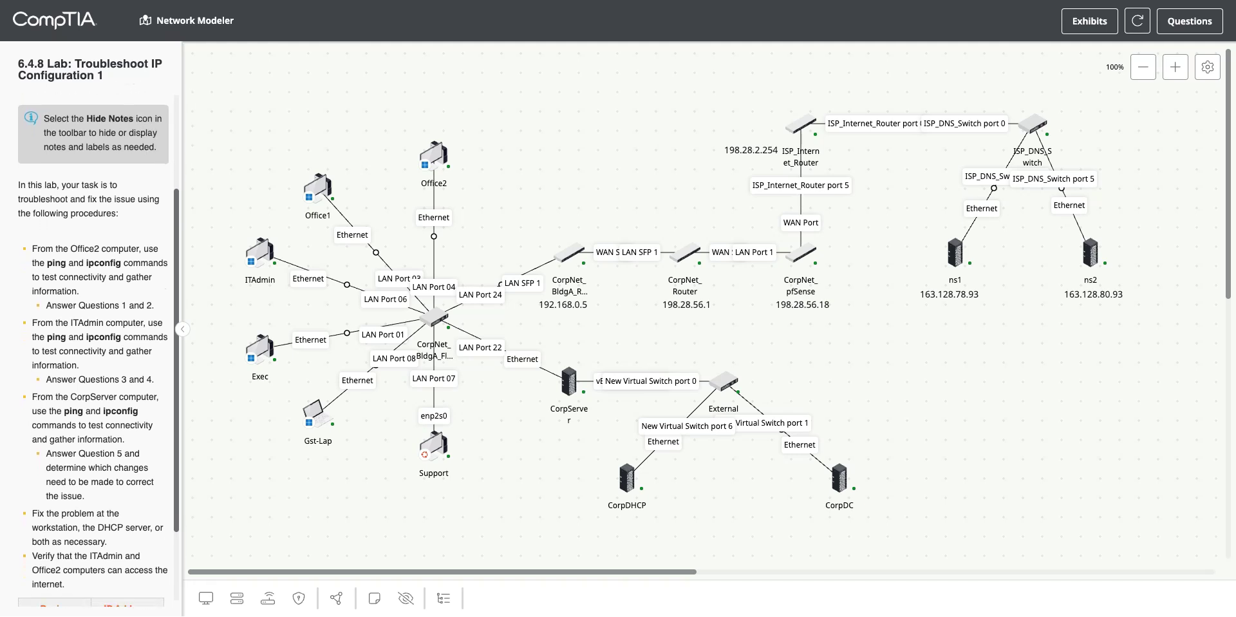
scroll(94, 348, down, 3)
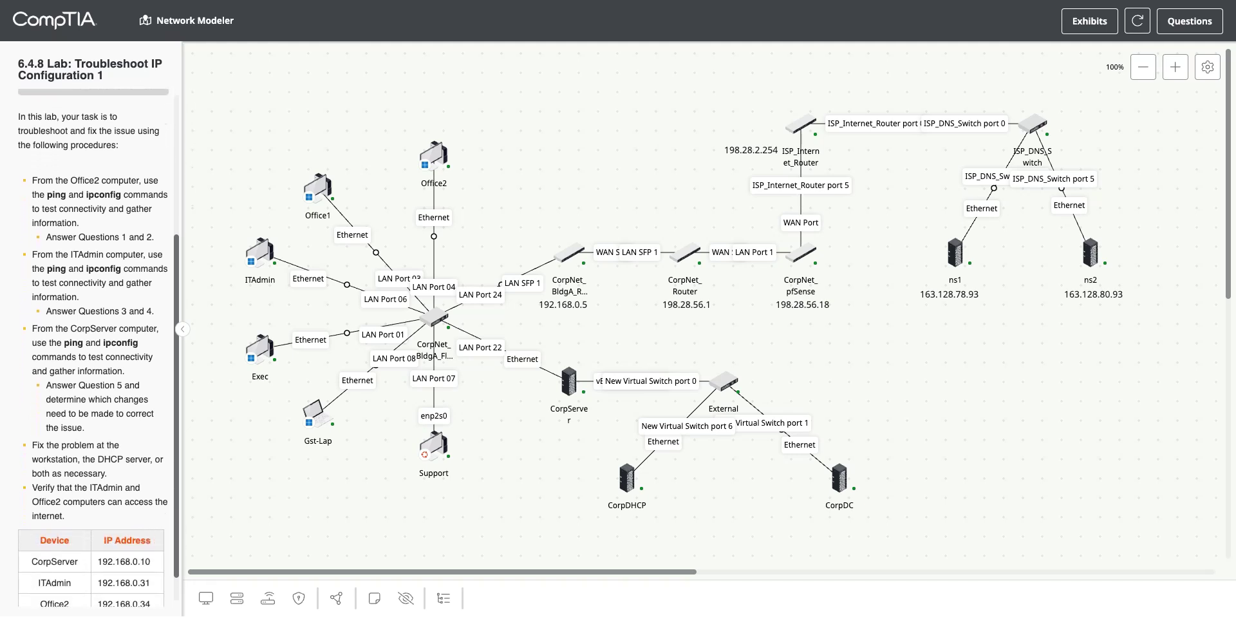
scroll(93, 347, down, 1)
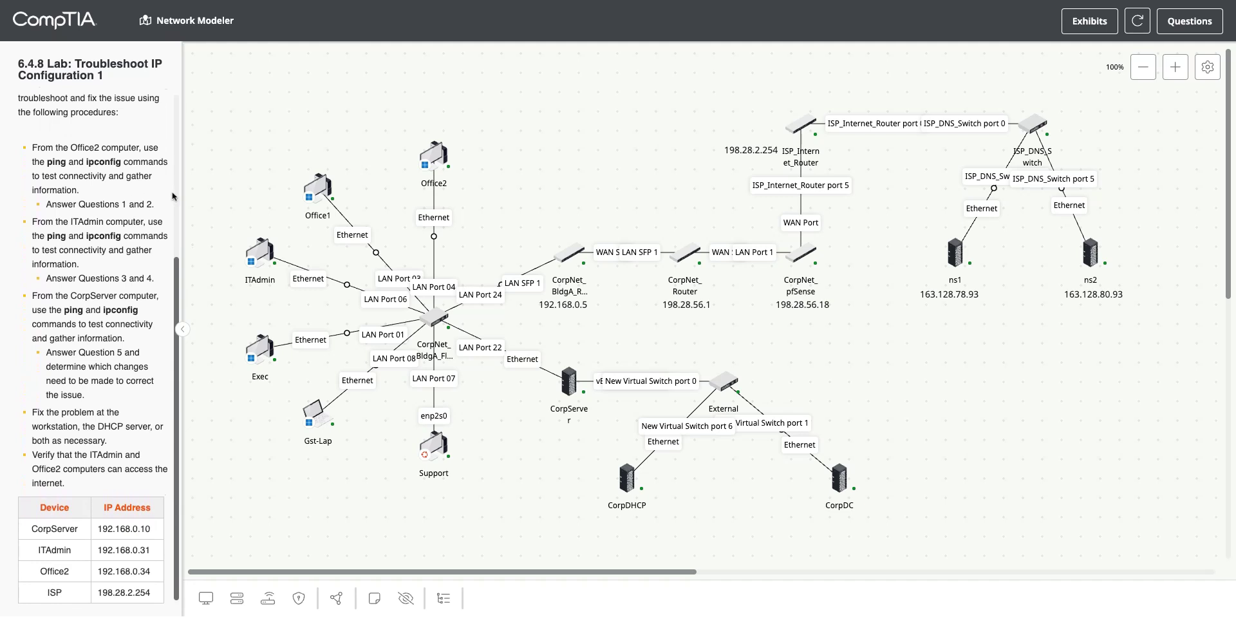
right_click(442, 166)
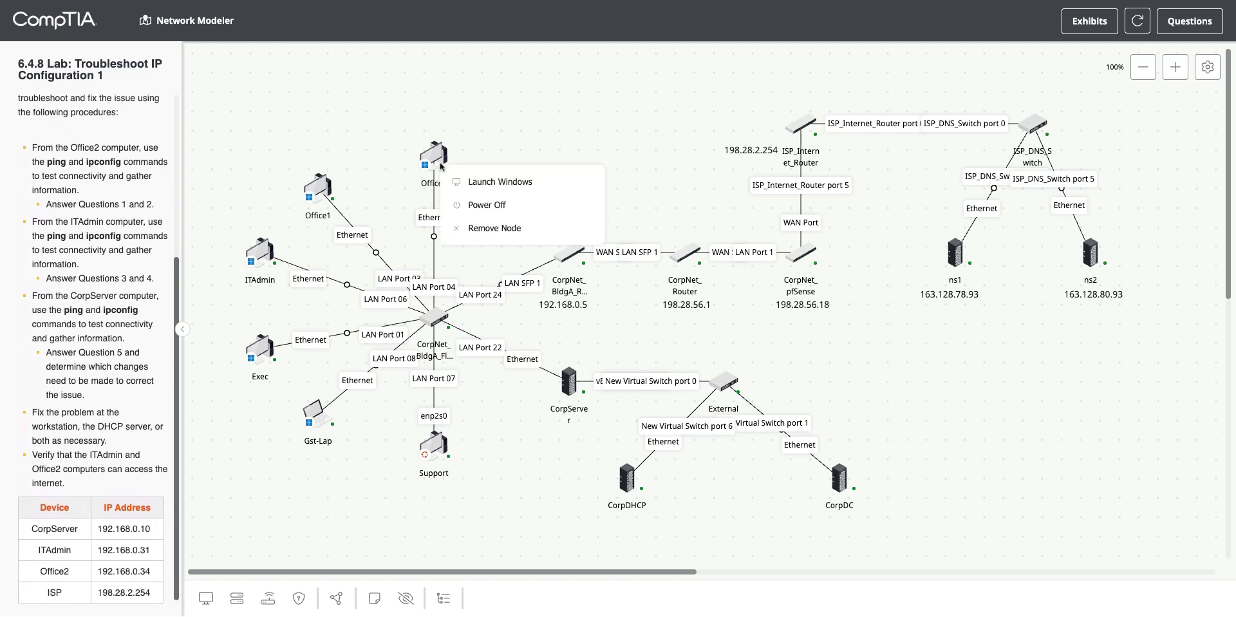
click(491, 183)
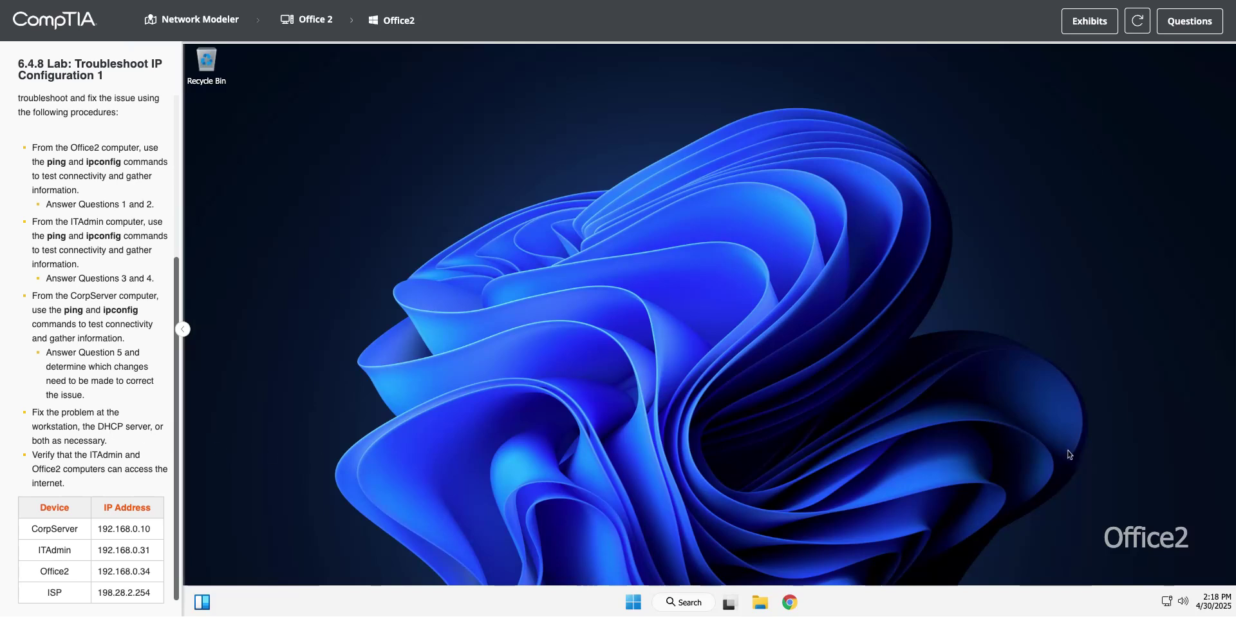
mouse_move(1167, 607)
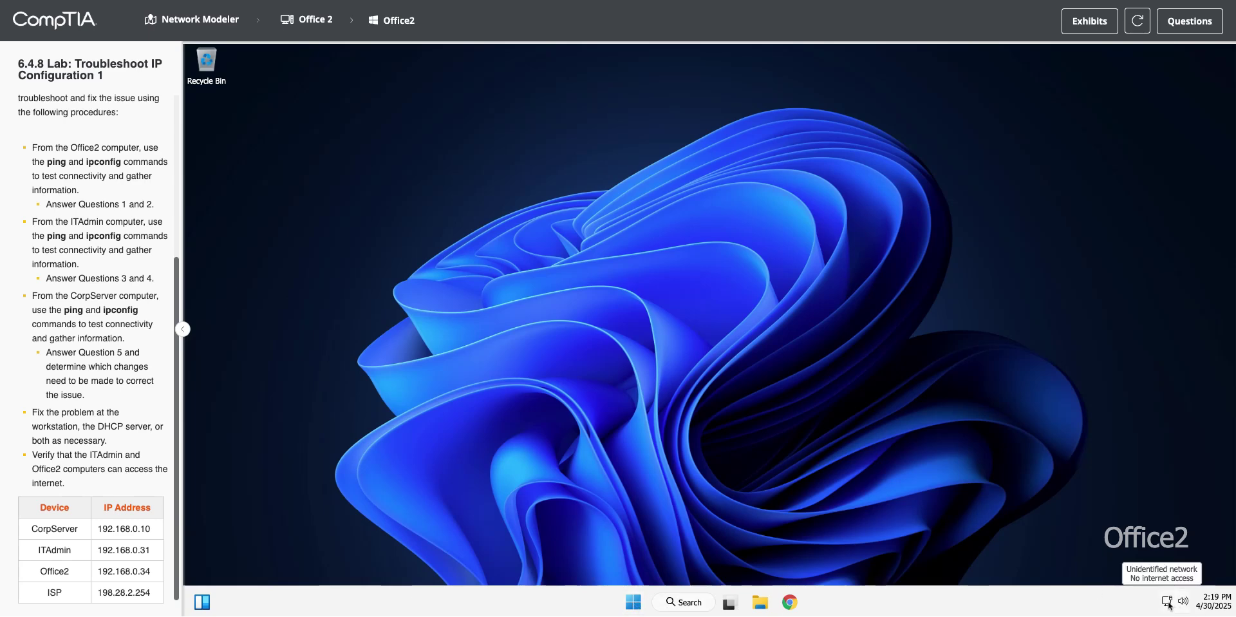
Step: Open Terminal (Admin) on Office2 and run ipconfig, correcting the mistyped 'ipconfif'
right_click(637, 604)
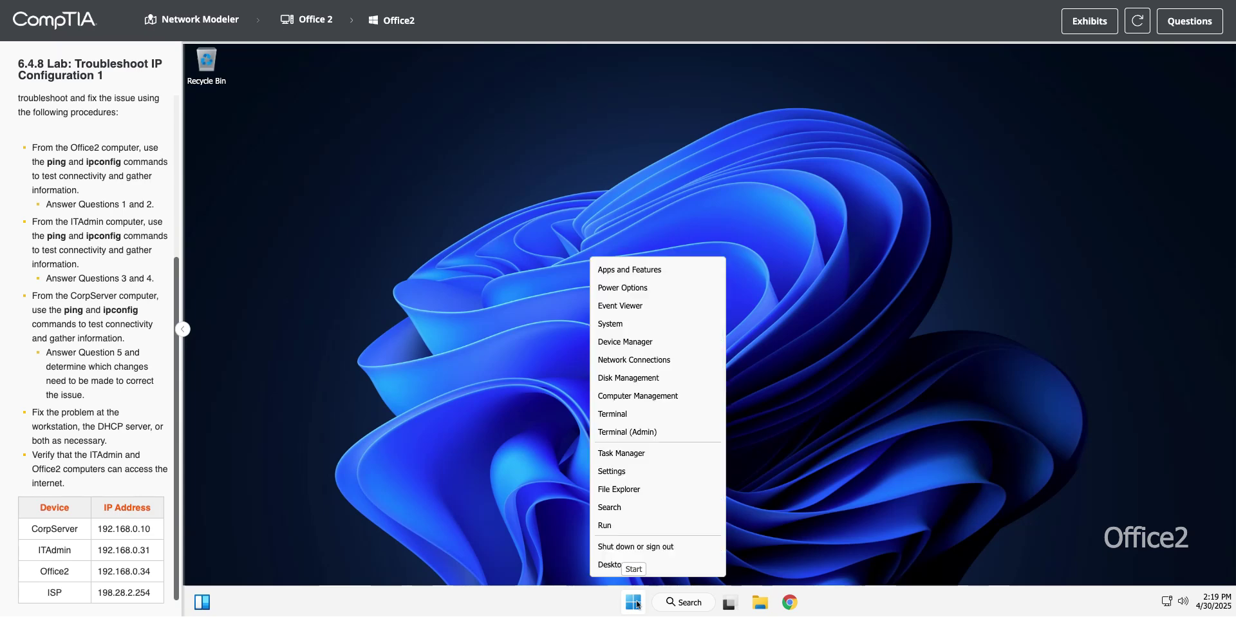
click(658, 430)
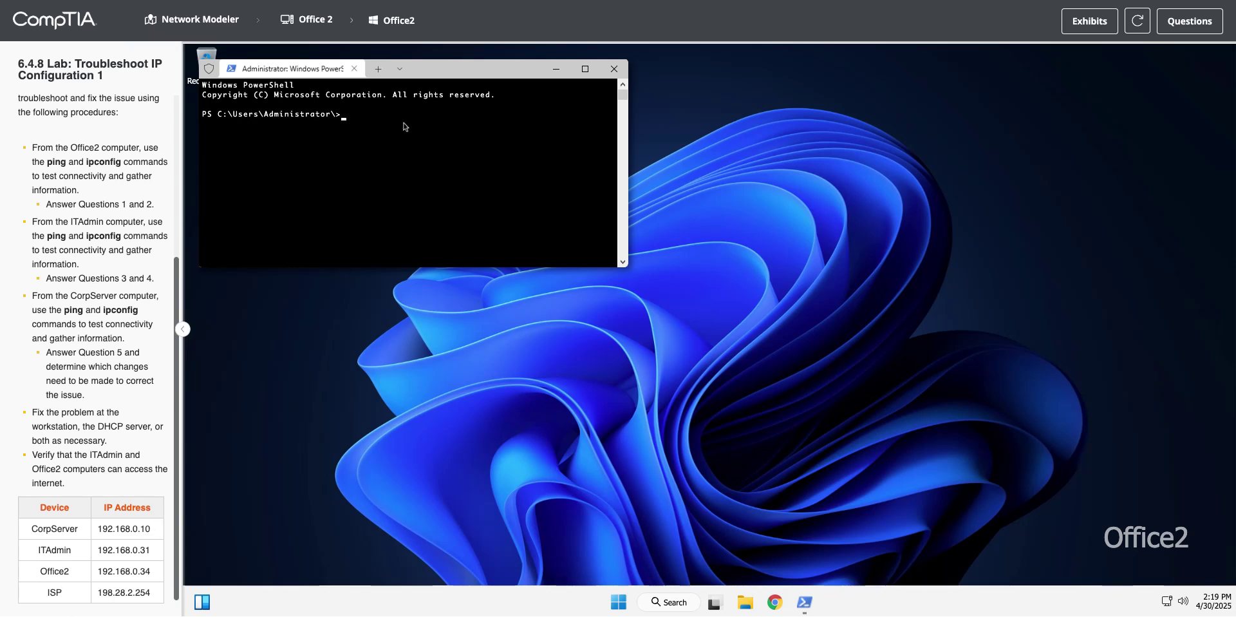
text(ipconfif)
key(Return)
text(ipconfig)
key(Return)
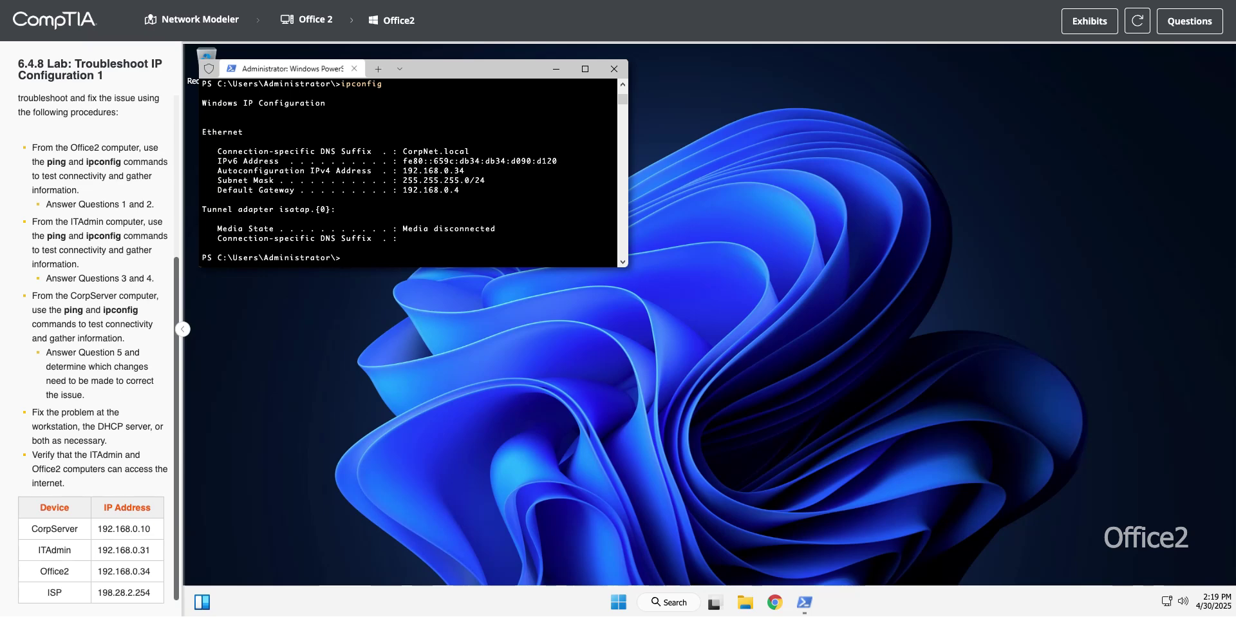
Step: Ping Office2's own address 192.168.0.34 successfully, then recall an earlier command
text(ping 192.168.0.34)
key(Return)
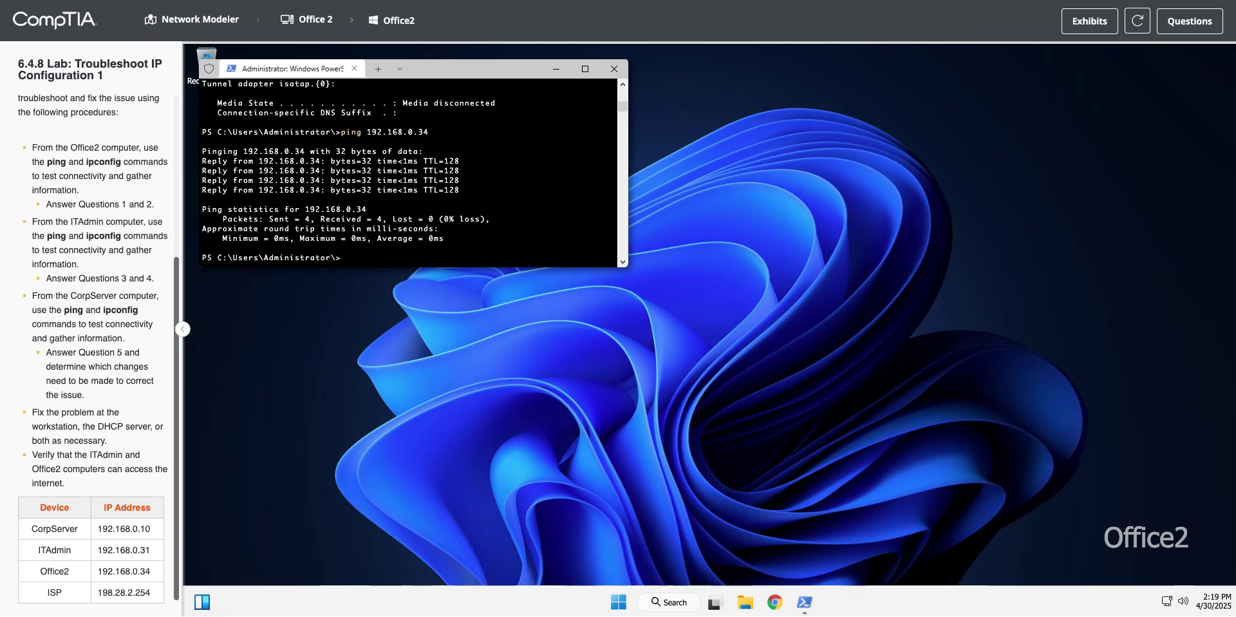
key(Up)
key(Up)
Step: Run ipconfig /all, review gateway 192.168.0.4 and DHCP server 192.168.0.14, then return to Network Modeler
text(/all)
key(Return)
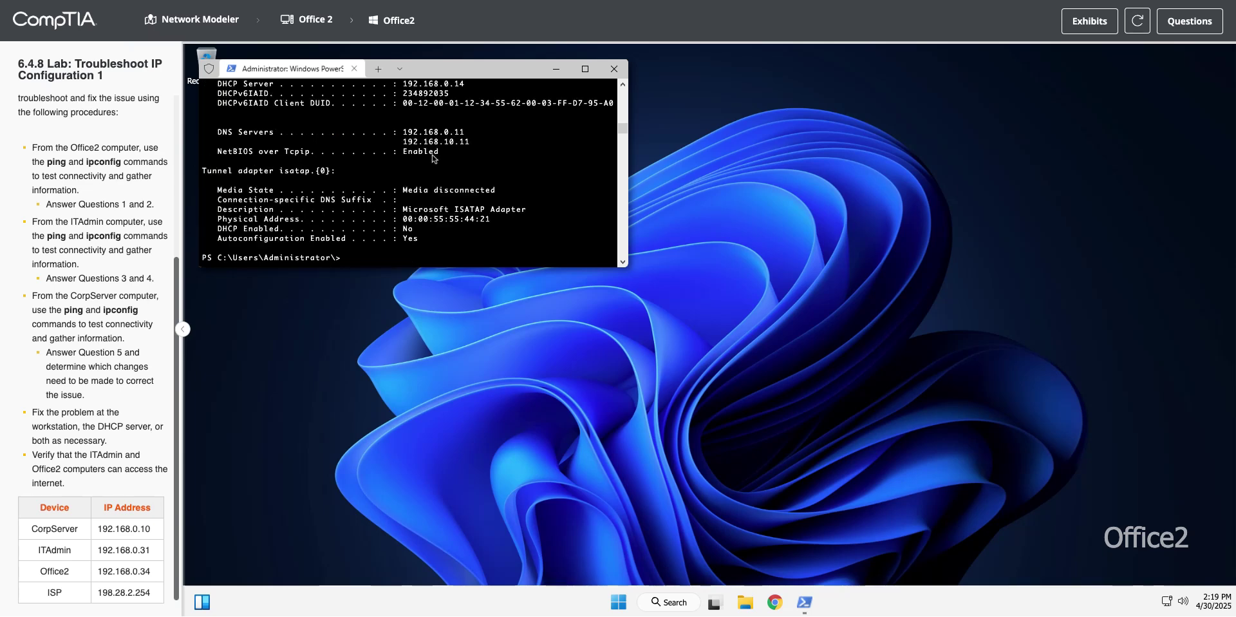
scroll(432, 158, up, 10)
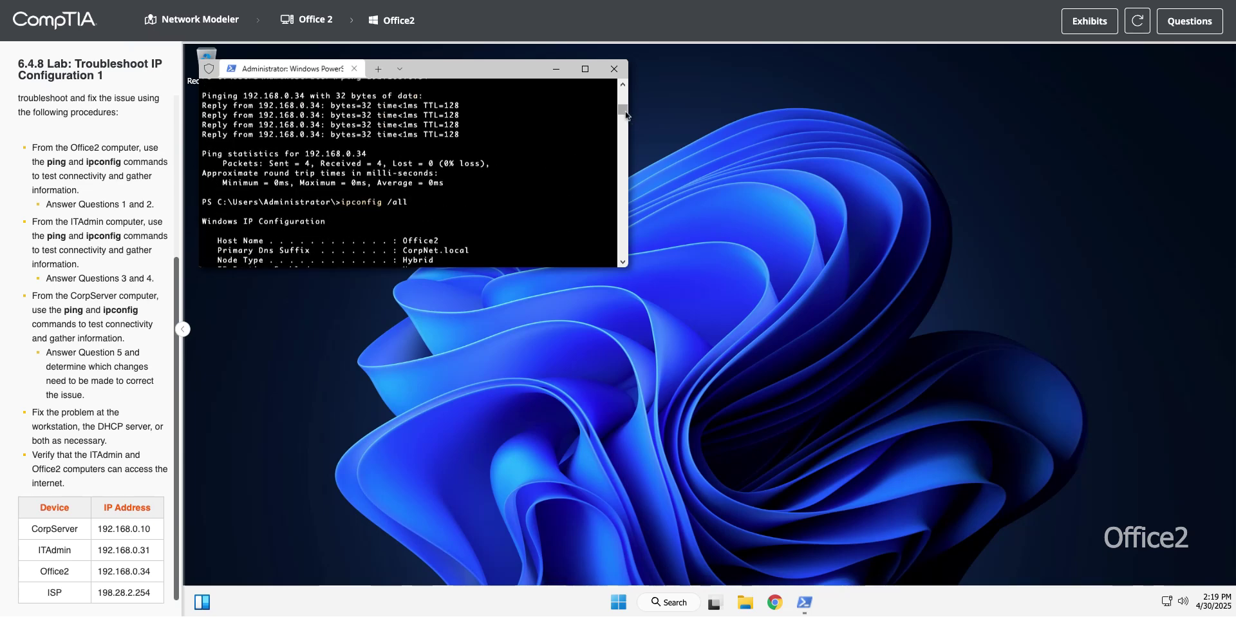
drag(624, 111, 625, 114)
scroll(624, 114, down, 3)
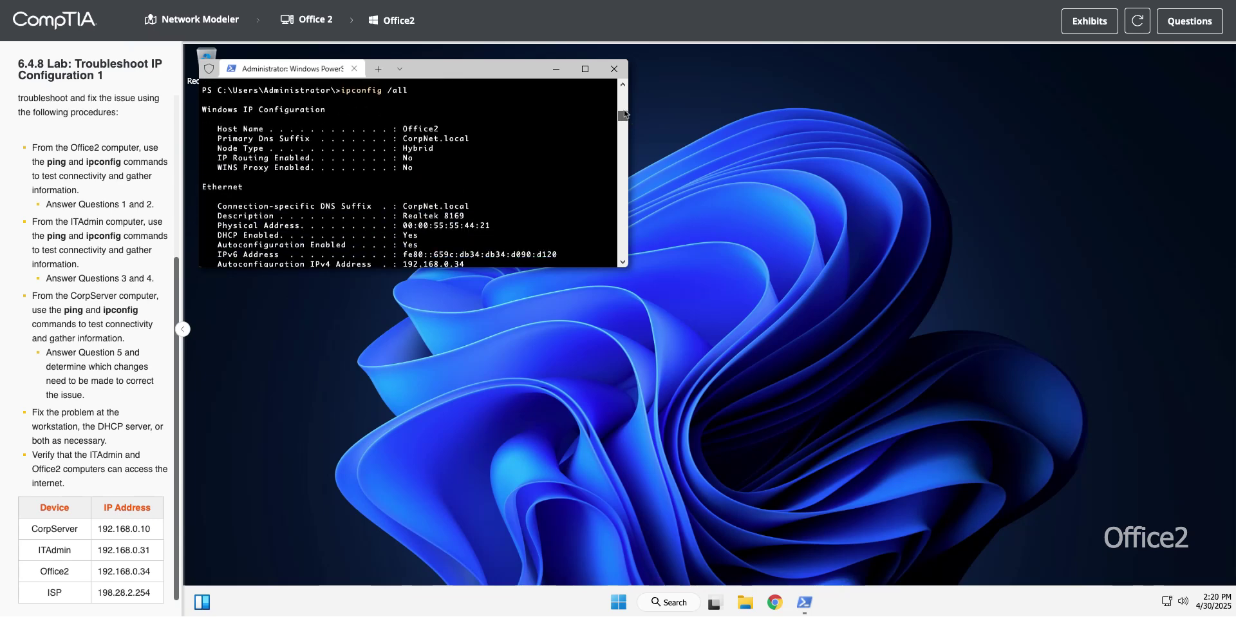
scroll(624, 115, down, 1)
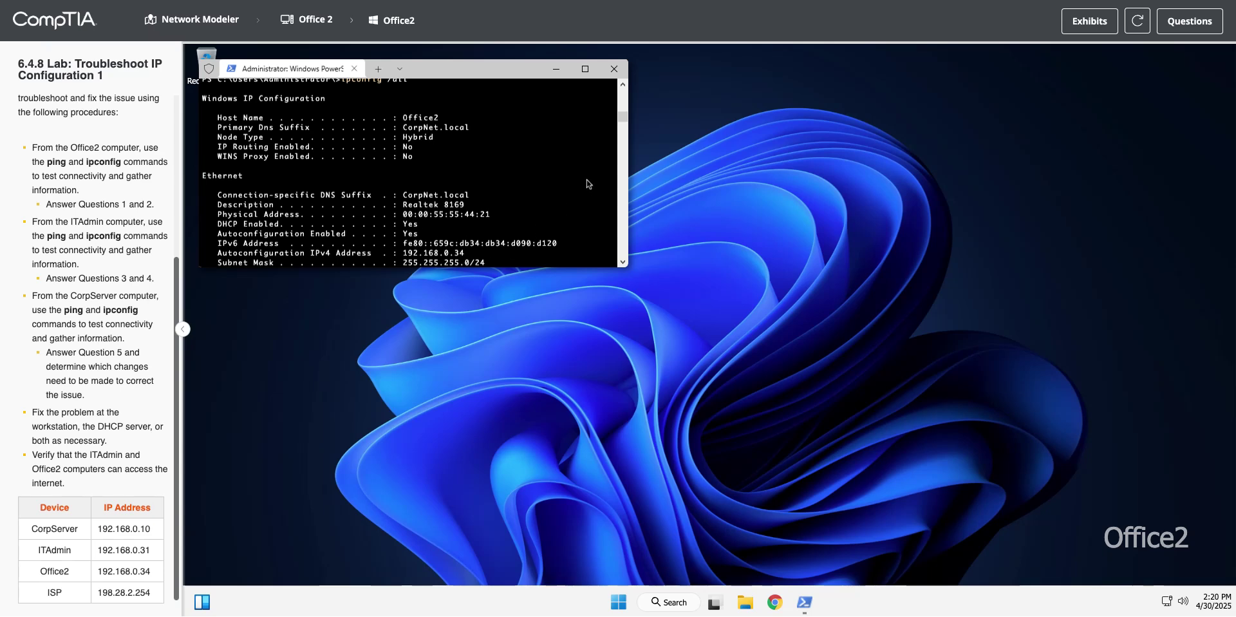
scroll(625, 120, down, 2)
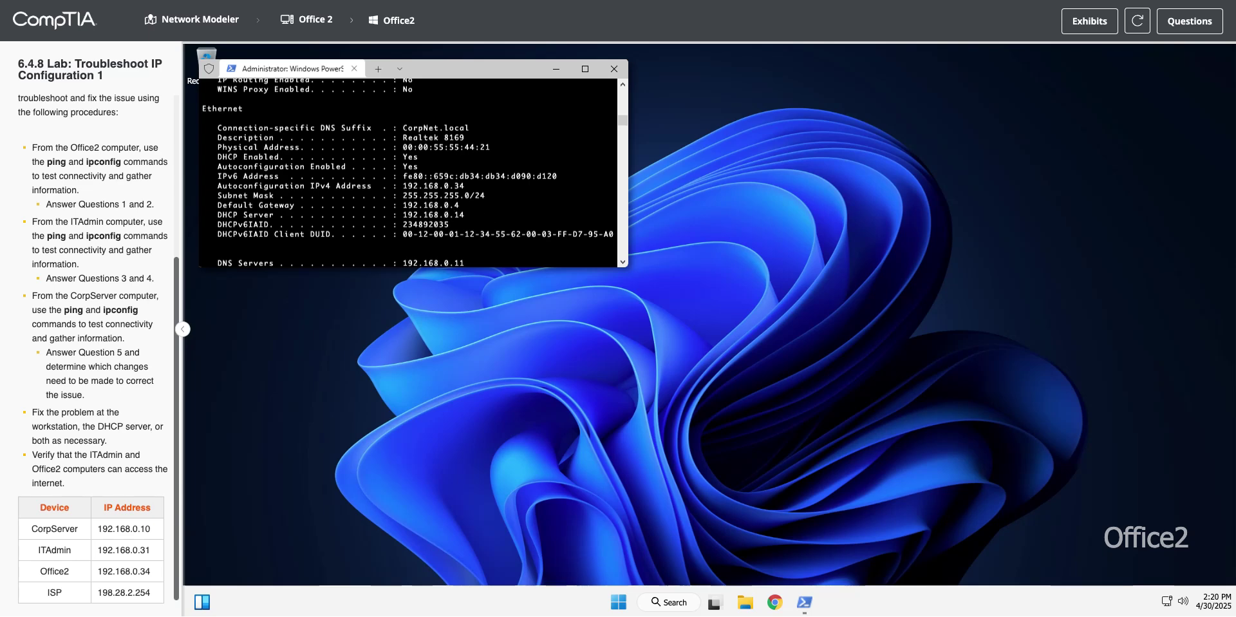
click(208, 20)
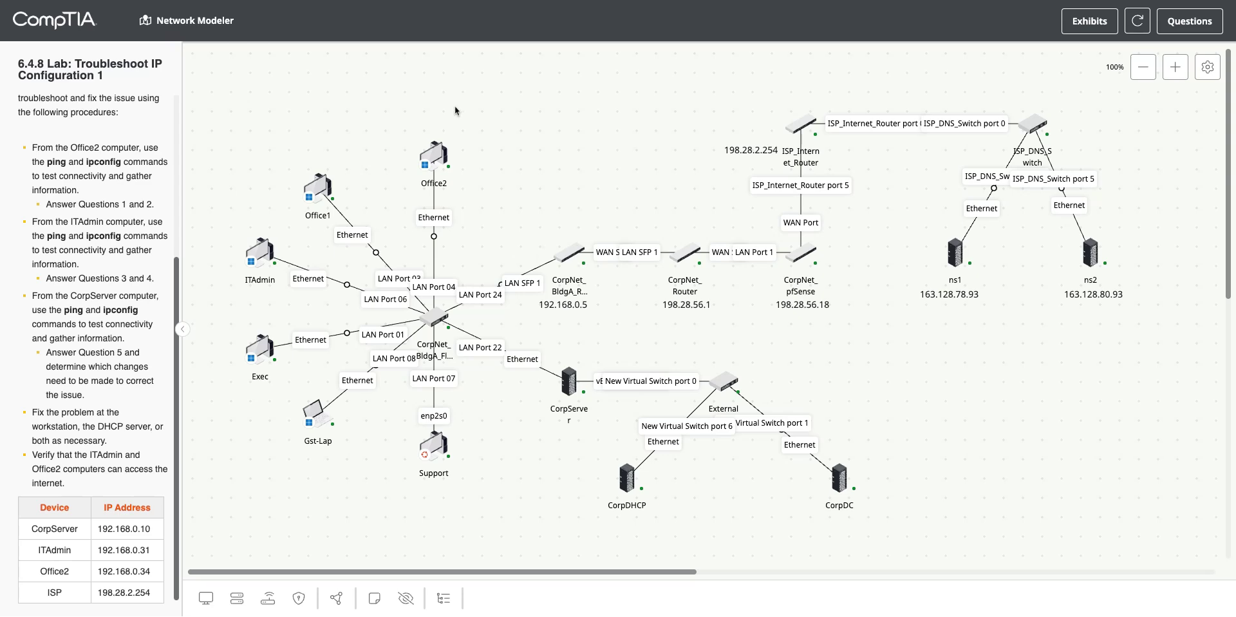
Step: Relaunch Office2's desktop and successfully ping CorpServer and ITAdmin by name
click(433, 167)
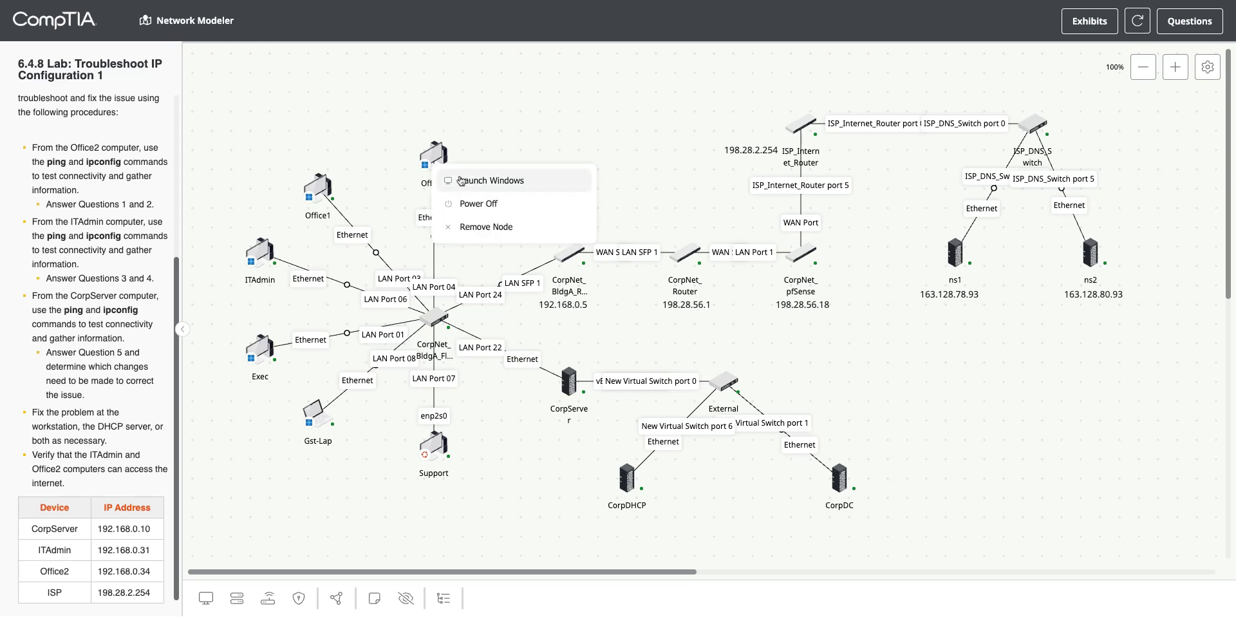
click(483, 181)
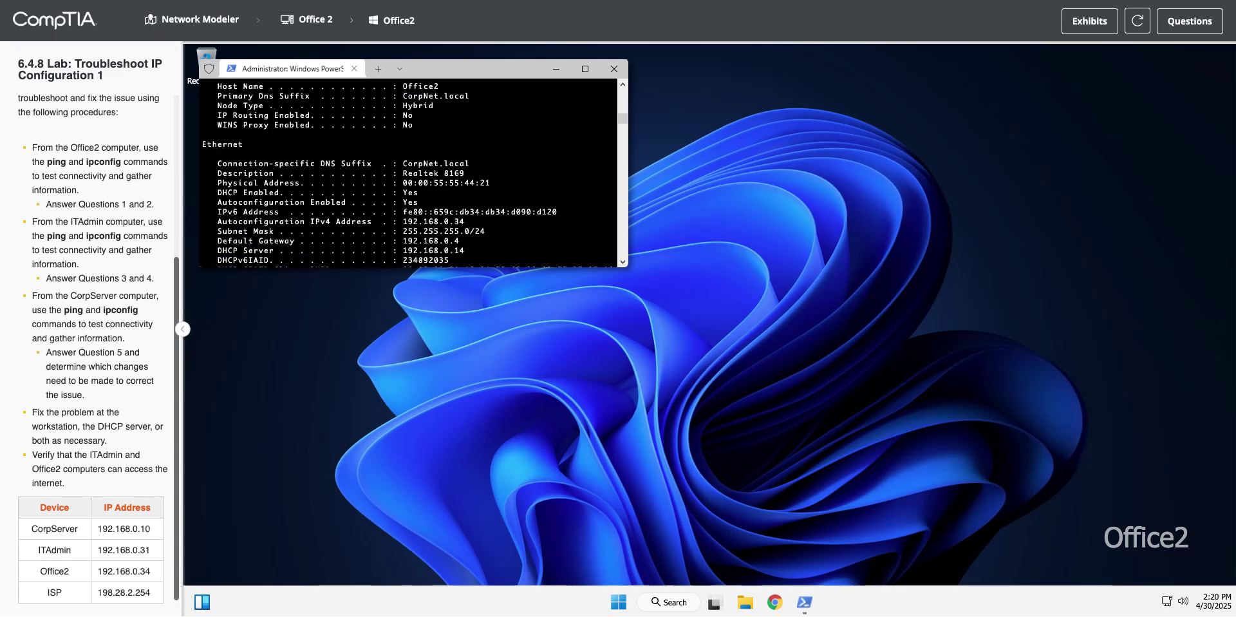
text(pi)
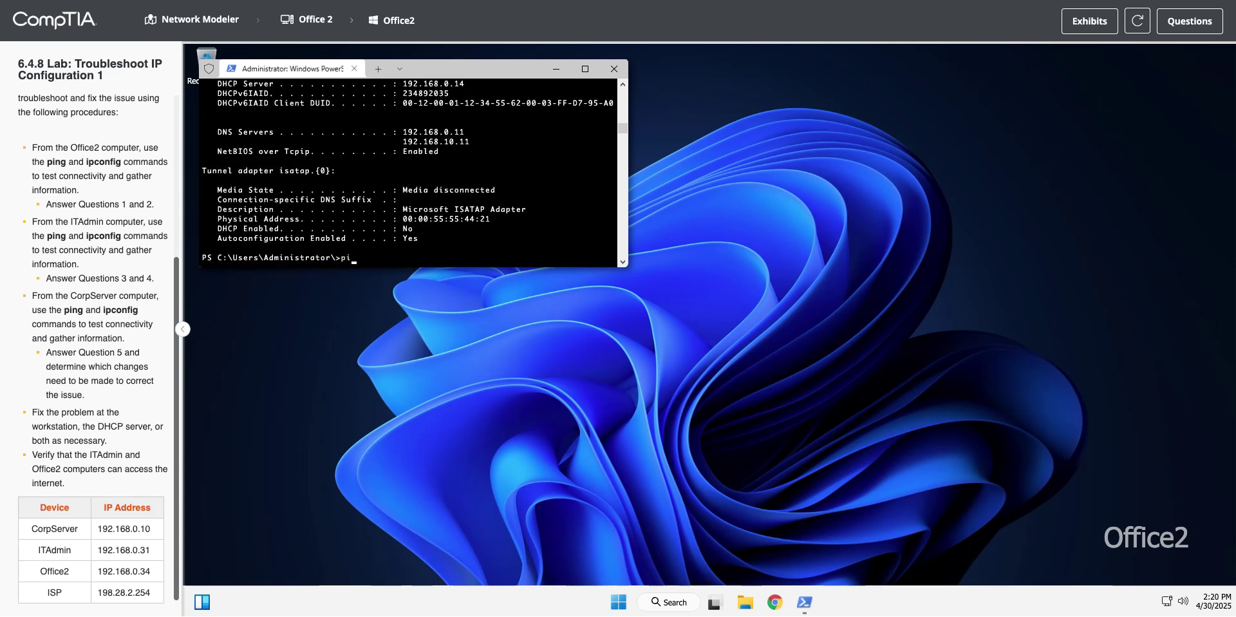
text(ng)
key(BackSpace)
text(ng corpserver)
key(Return)
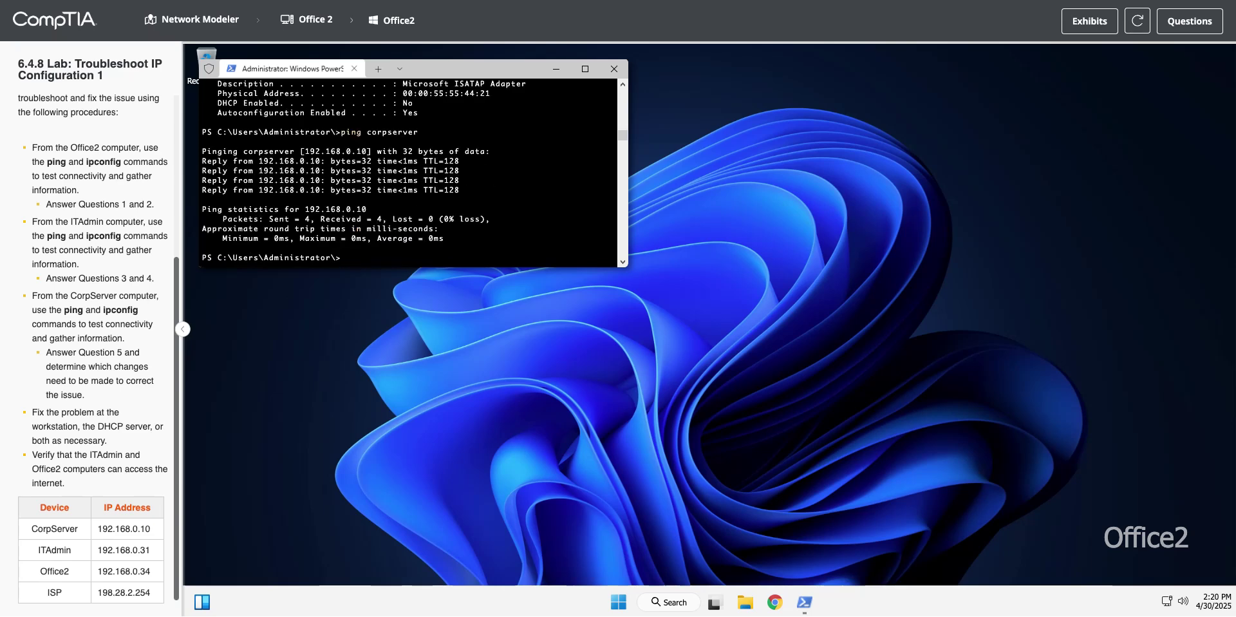
text(ping itadmin)
key(Return)
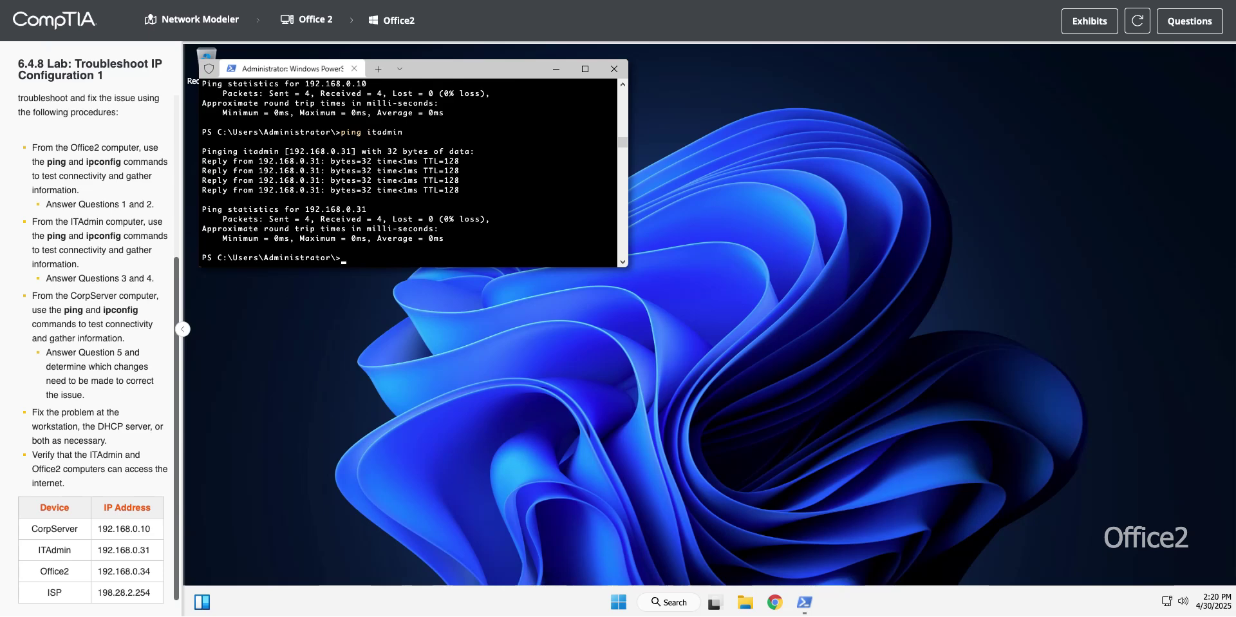
Step: Ping and tracert the ISP at 198.28.2.254, both timing out
text(ping 198.28.2.254)
key(Return)
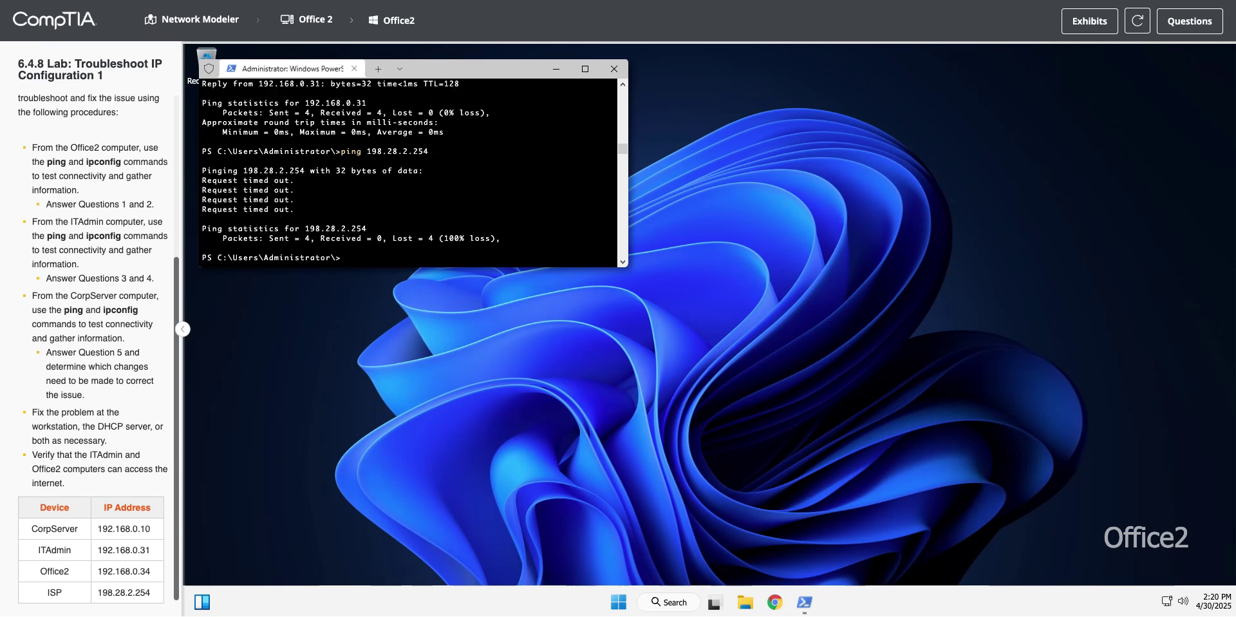
key(Up)
key(Left)
key(Left)
key(Left)
key(Left)
key(Left)
key(Left)
key(Left)
key(Left)
key(Left)
key(Left)
key(Left)
key(Left)
key(Left)
key(BackSpace)
key(BackSpace)
key(BackSpace)
key(BackSpace)
text(tracert)
key(Return)
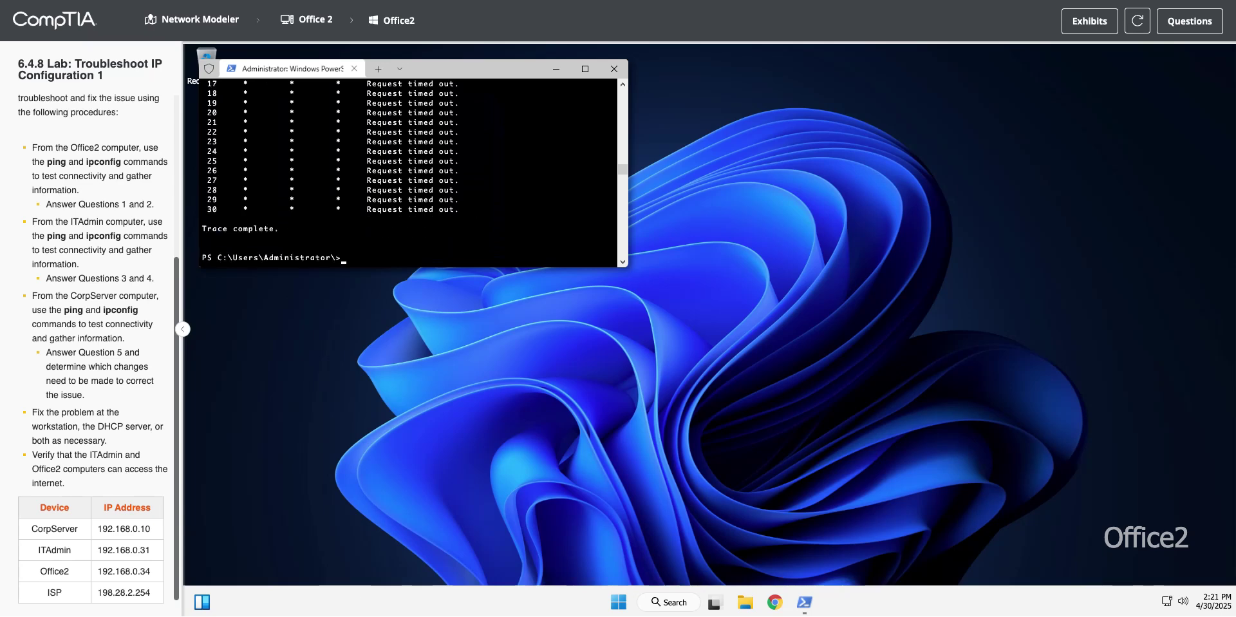
Step: Enter gateway 192.168.0.4 for Question 2 and close Office2's PowerShell
click(1191, 20)
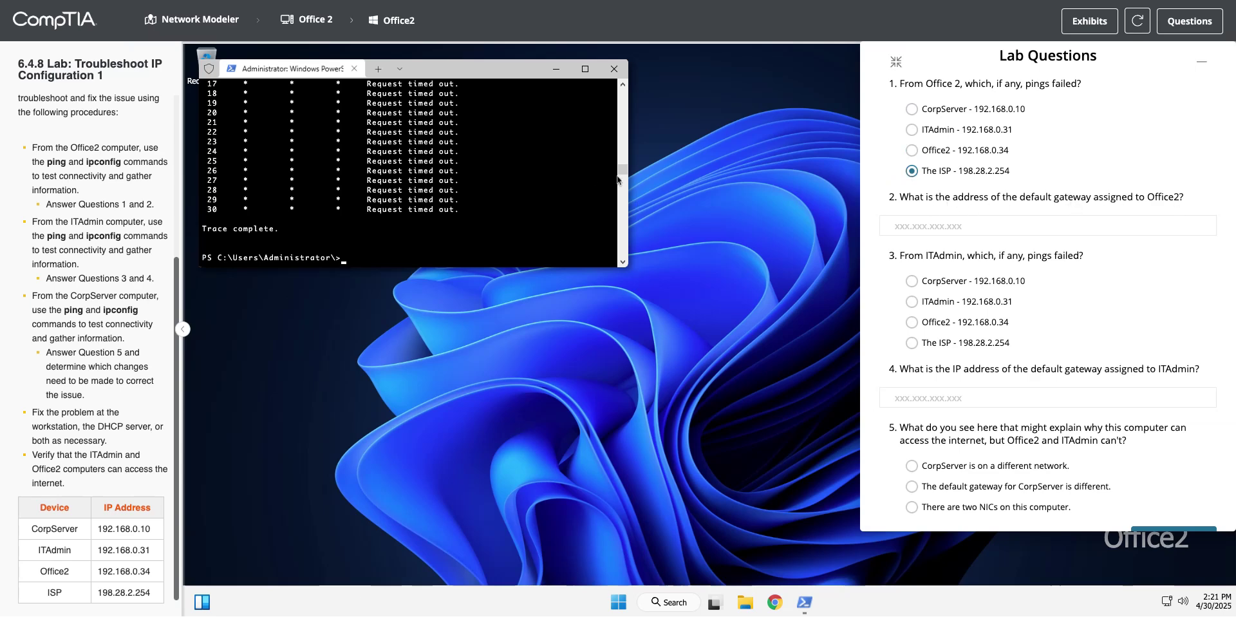
scroll(618, 177, up, 5)
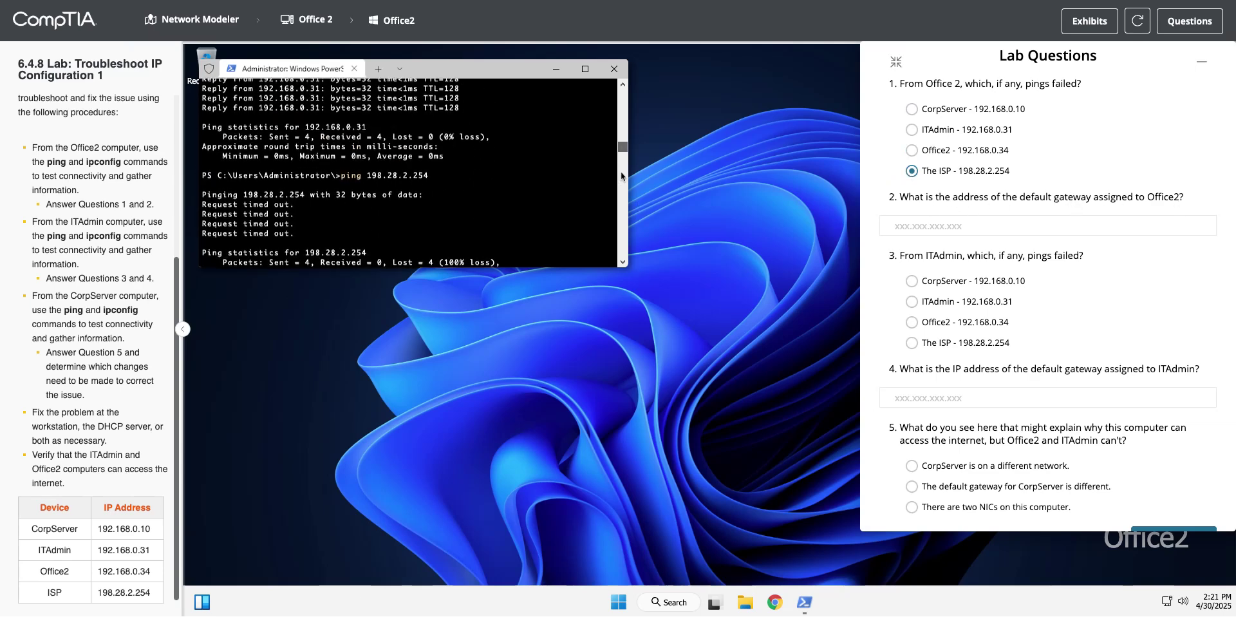
scroll(621, 172, up, 3)
scroll(621, 171, up, 5)
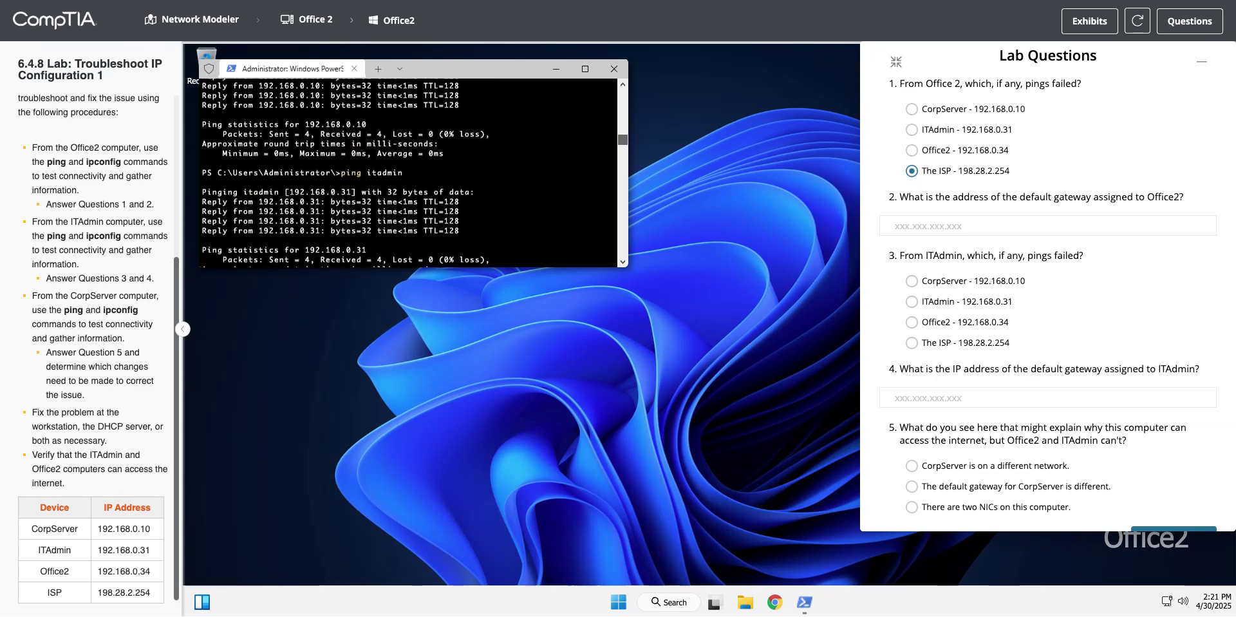
scroll(621, 171, up, 3)
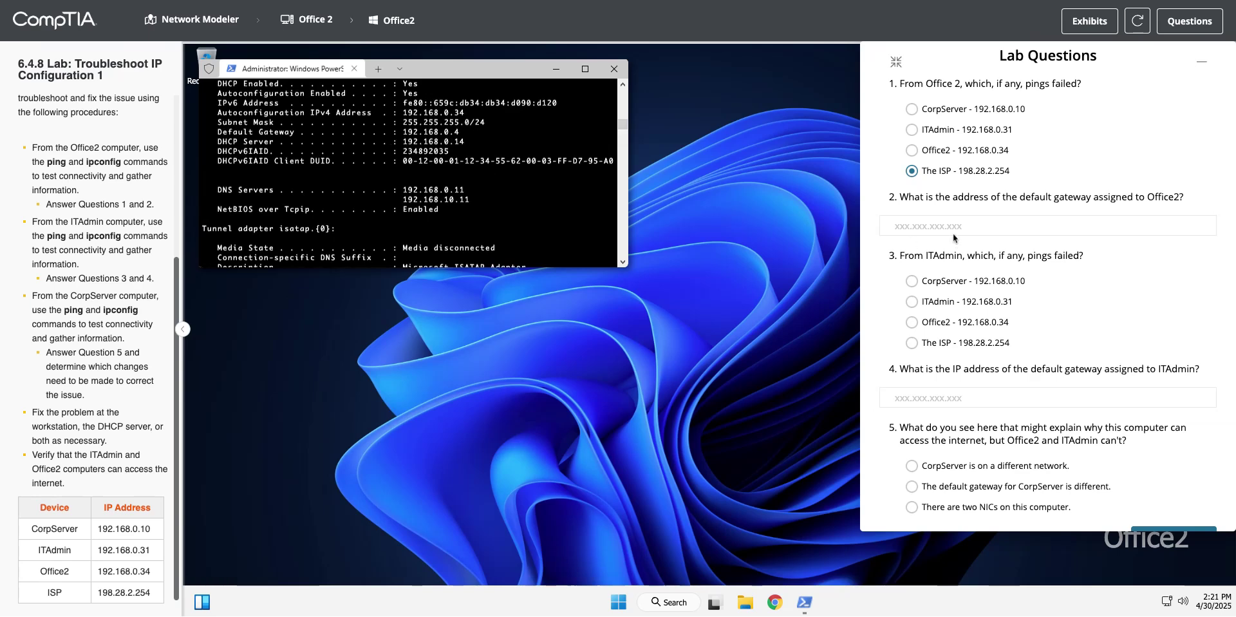
click(938, 223)
text(192.)
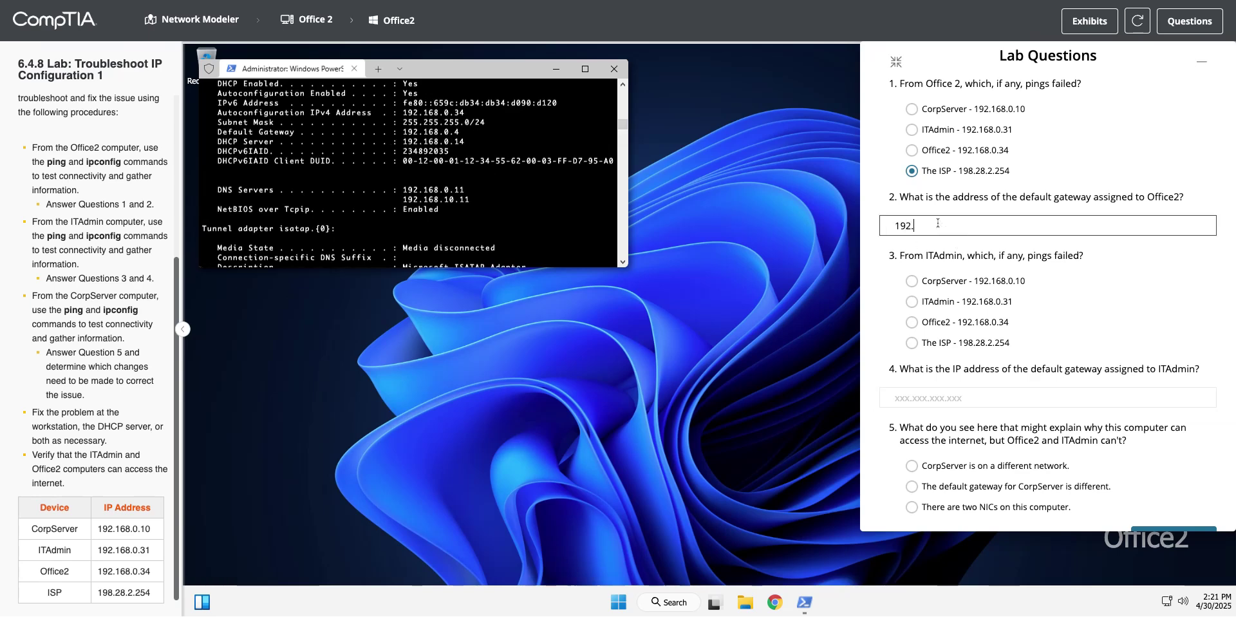
text(168.0.4)
click(614, 69)
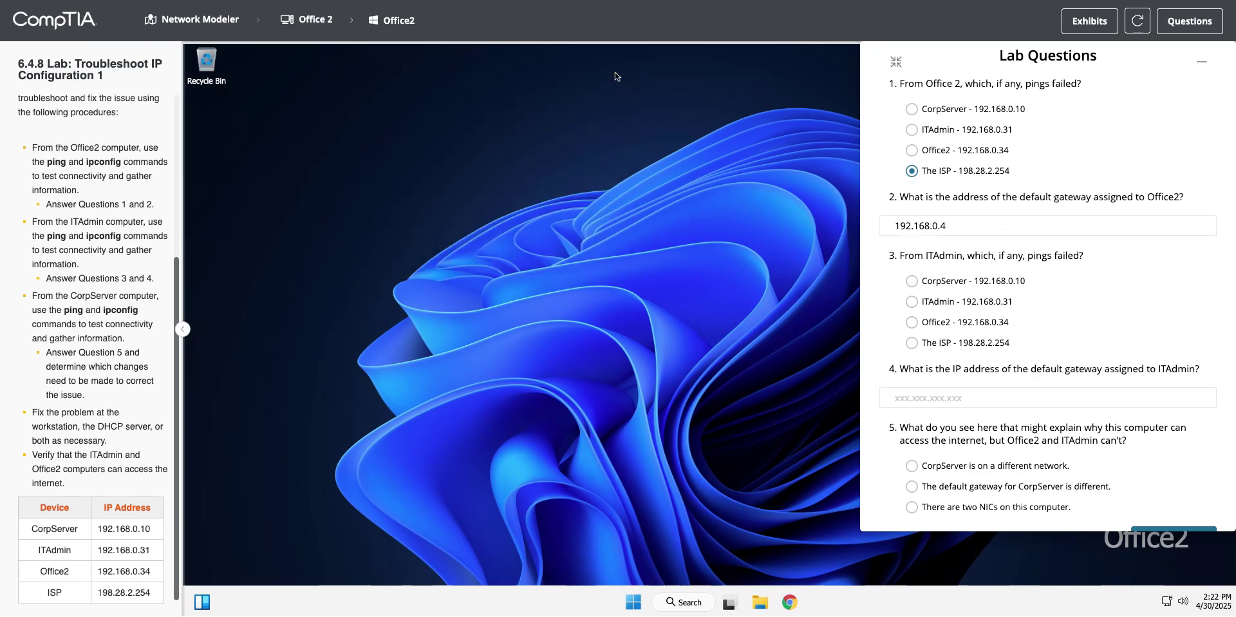
Step: Return to the topology, launch ITAdmin's Windows desktop, and check its tray network status
click(204, 20)
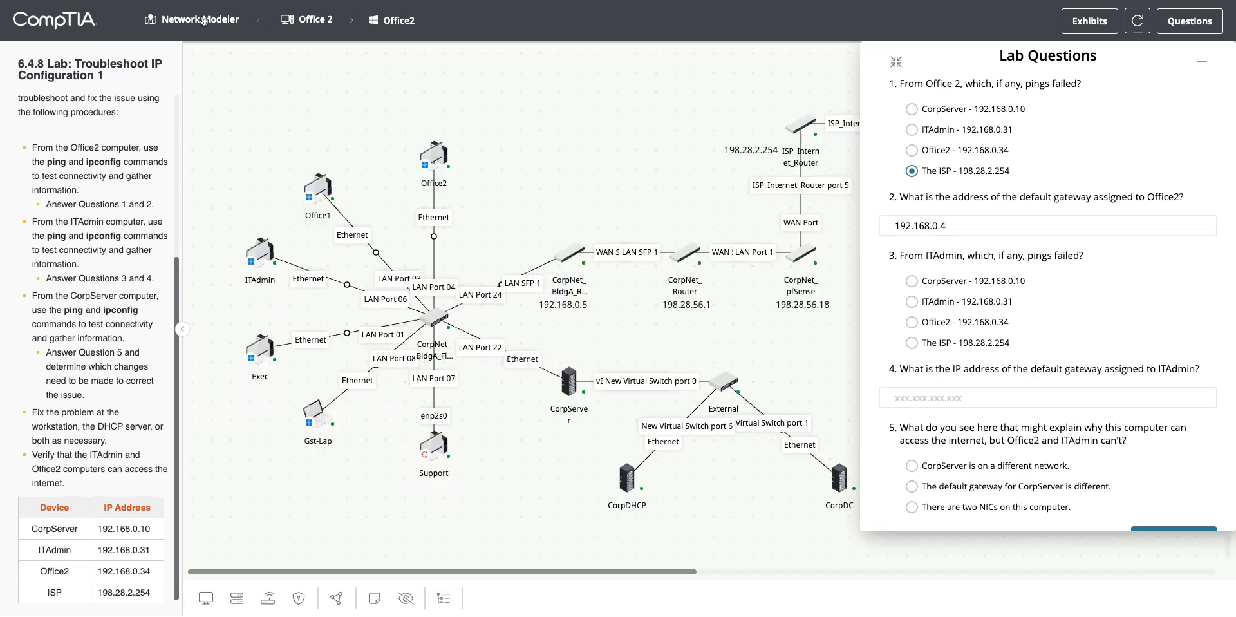
right_click(248, 257)
click(286, 271)
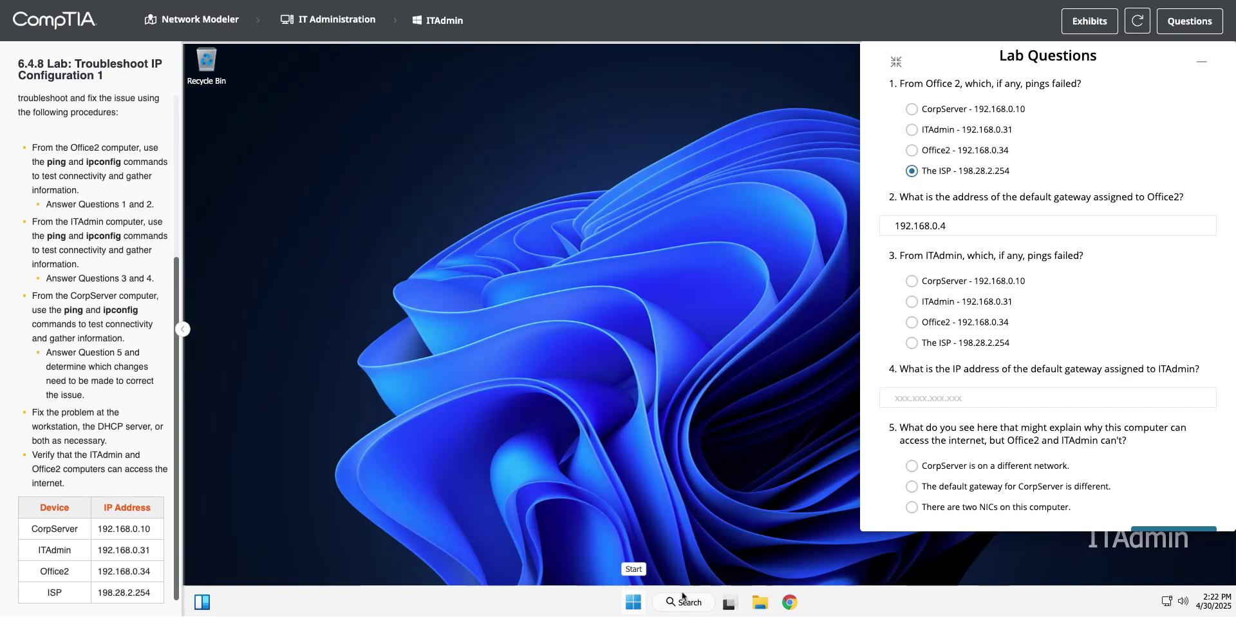
mouse_move(1169, 604)
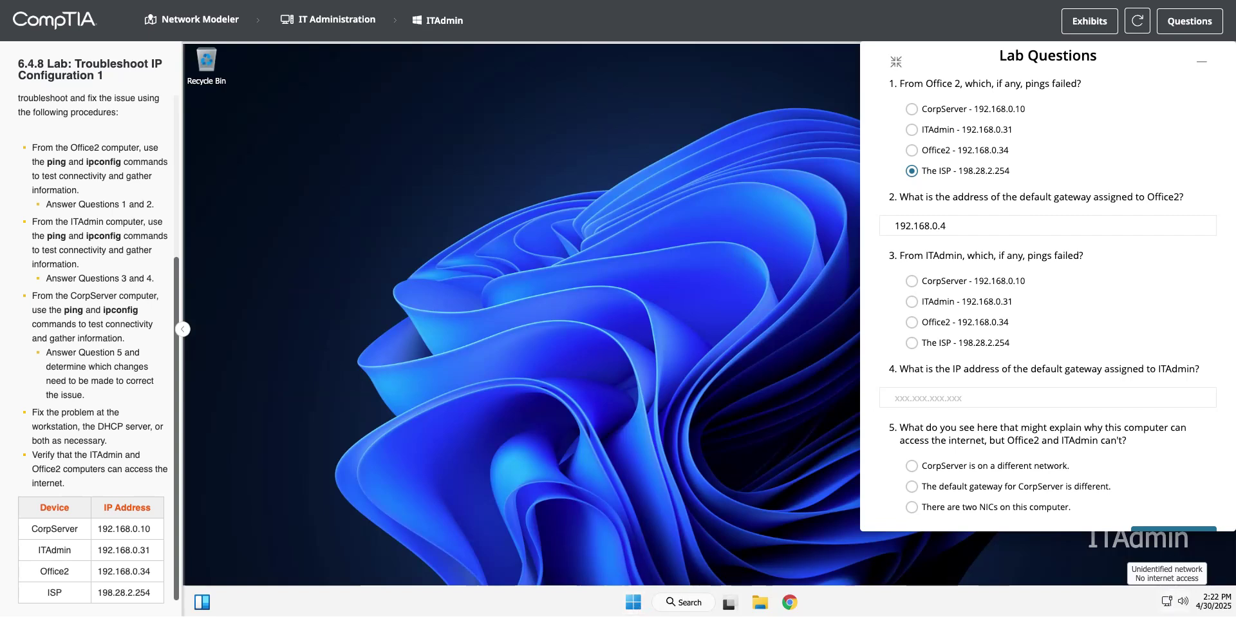
Step: Run ipconfig /all in Terminal (Admin) on ITAdmin, showing address 192.168.0.31 and gateway 192.168.0.4
right_click(642, 604)
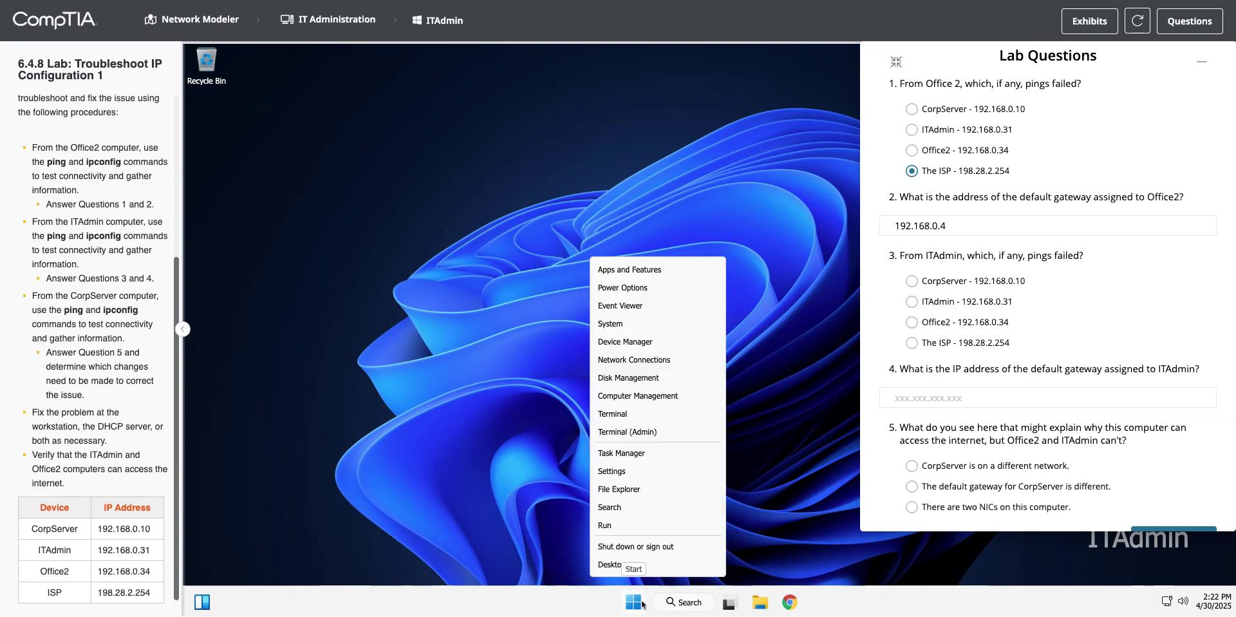
click(646, 433)
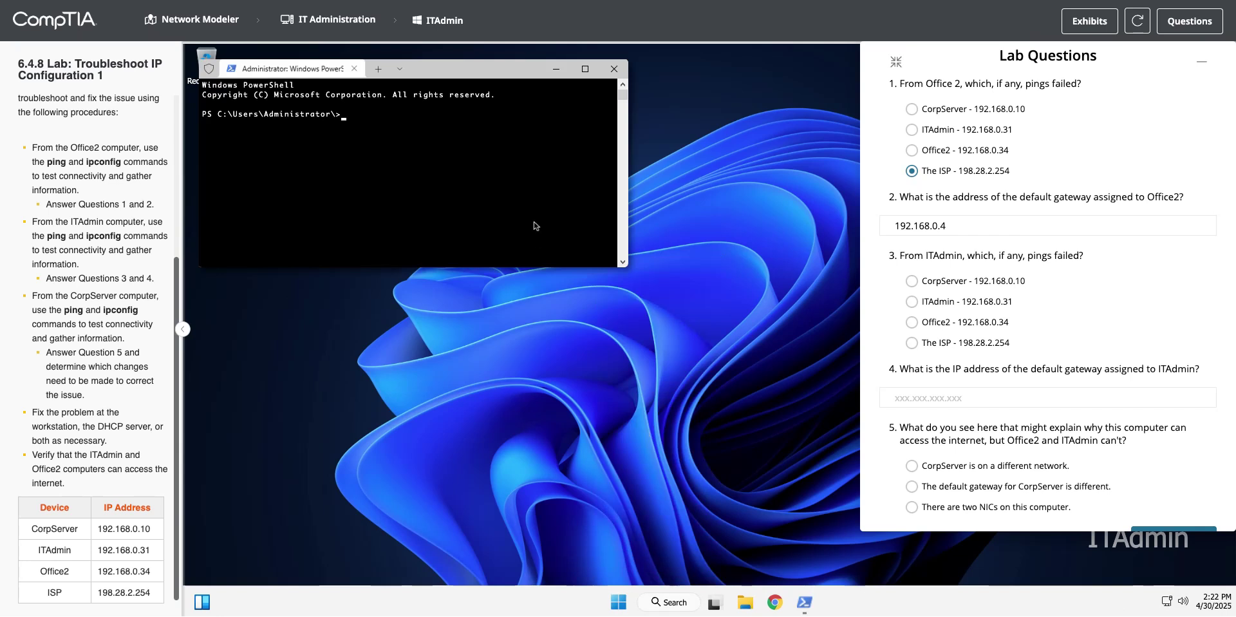
text(ipconfig /all)
key(Return)
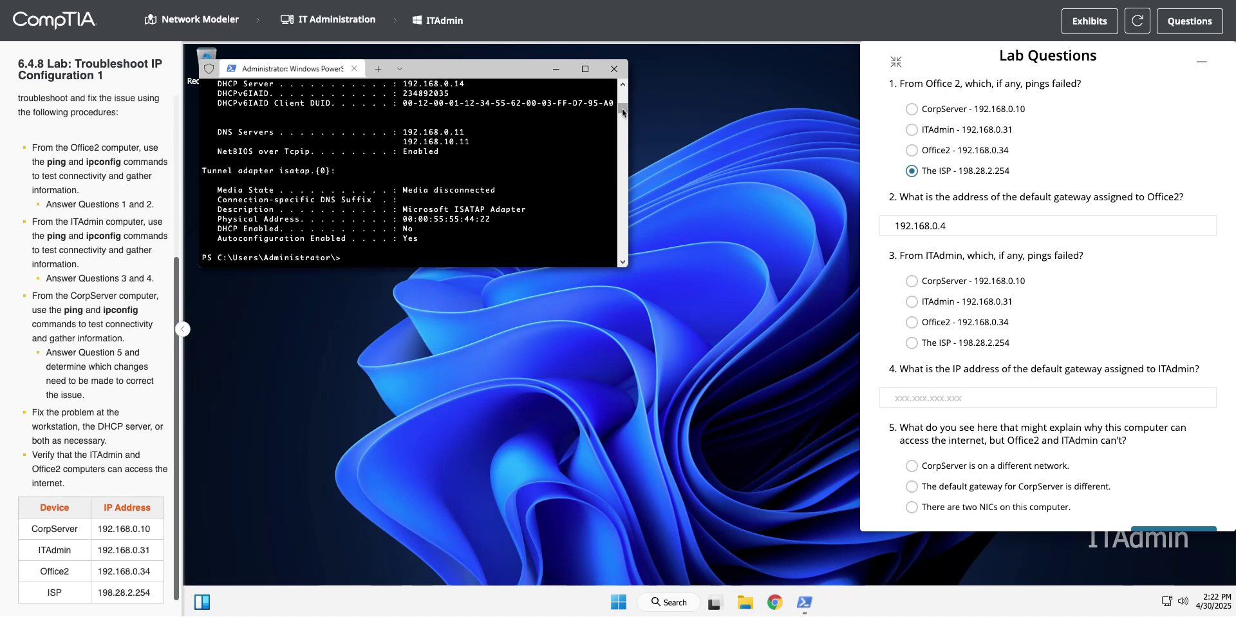
scroll(623, 112, up, 3)
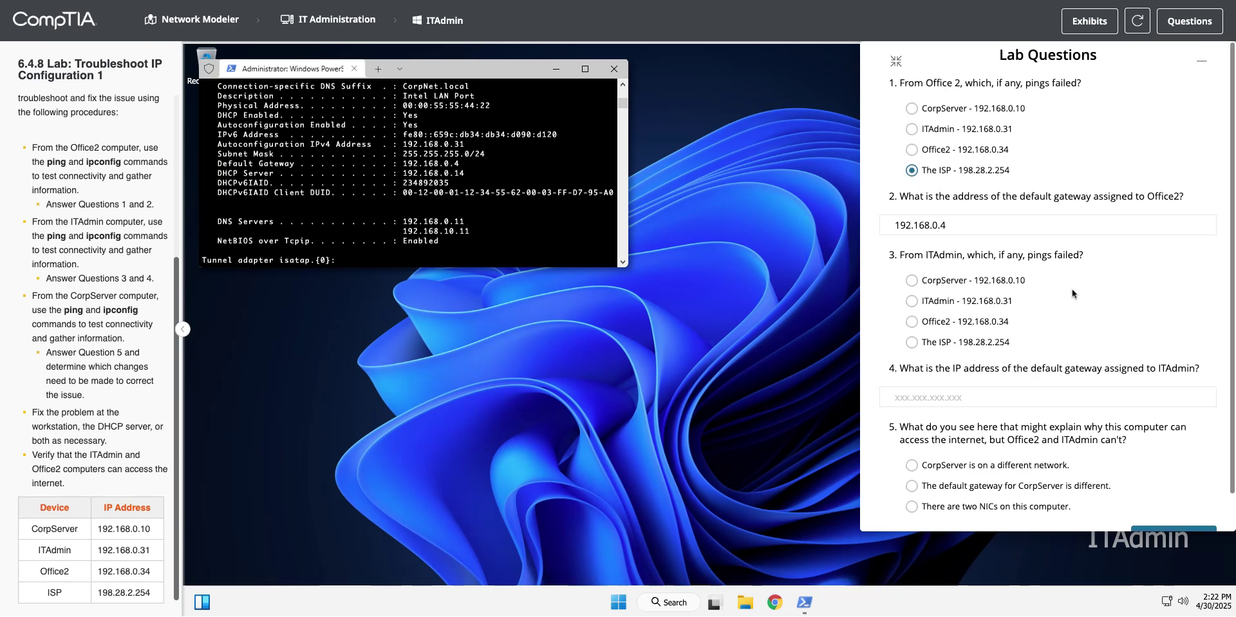
scroll(1072, 289, down, 1)
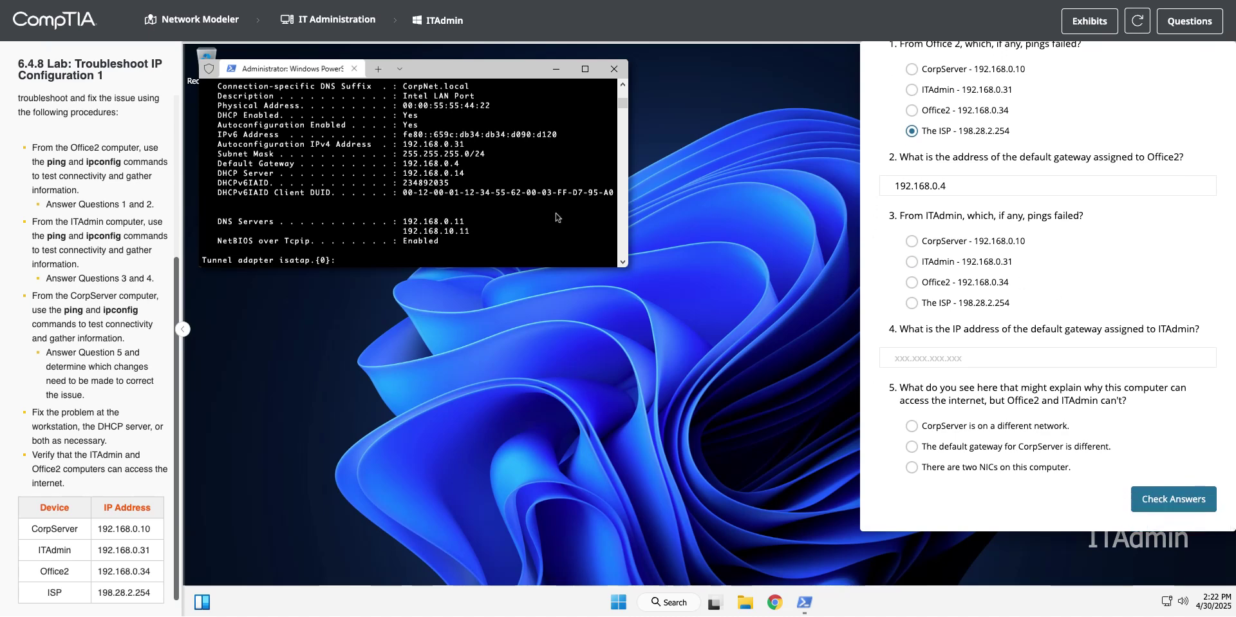
Step: Ping ITAdmin's own address 192.168.0.31
text(ping)
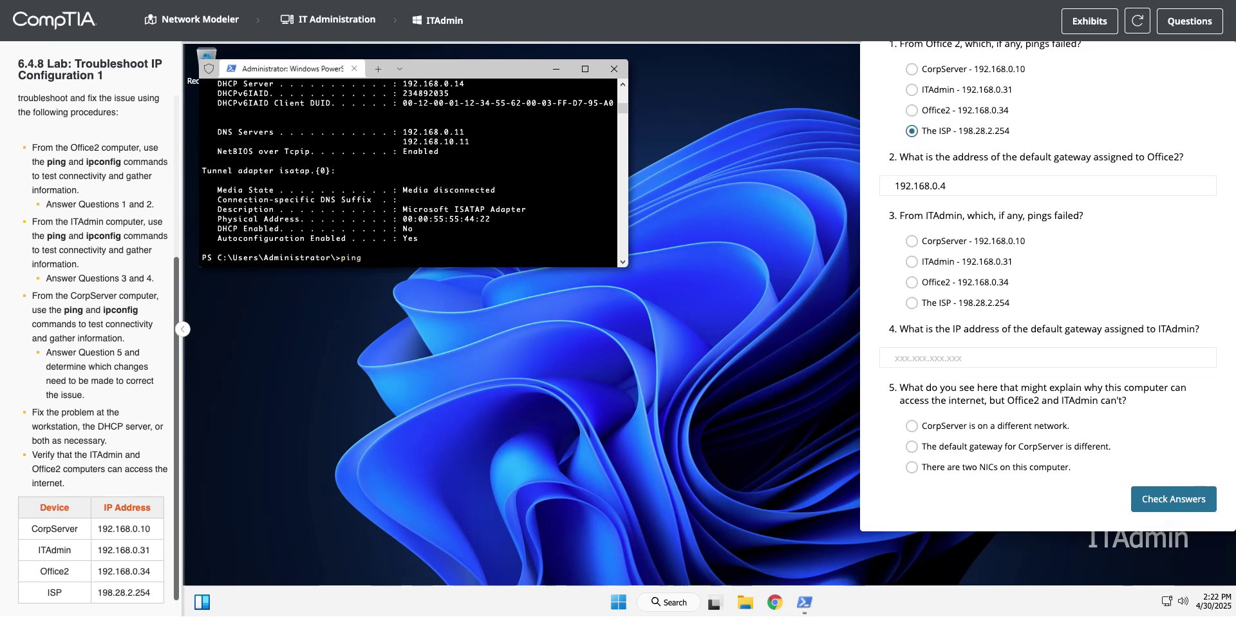
scroll(566, 213, up, 5)
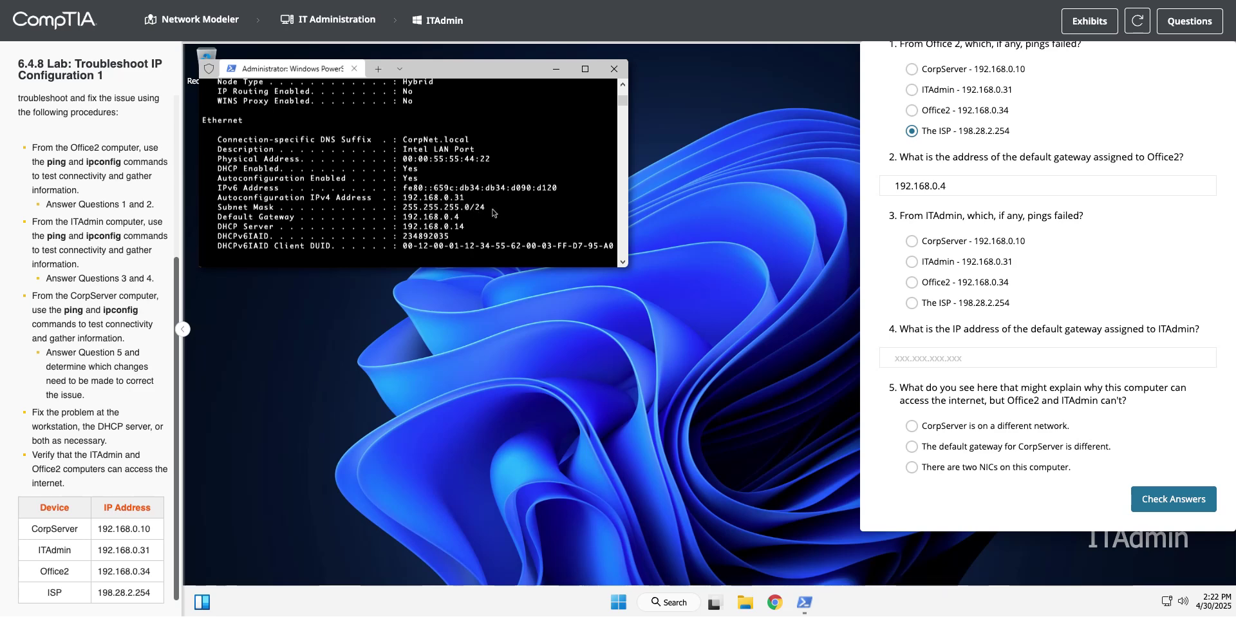
text(ping19)
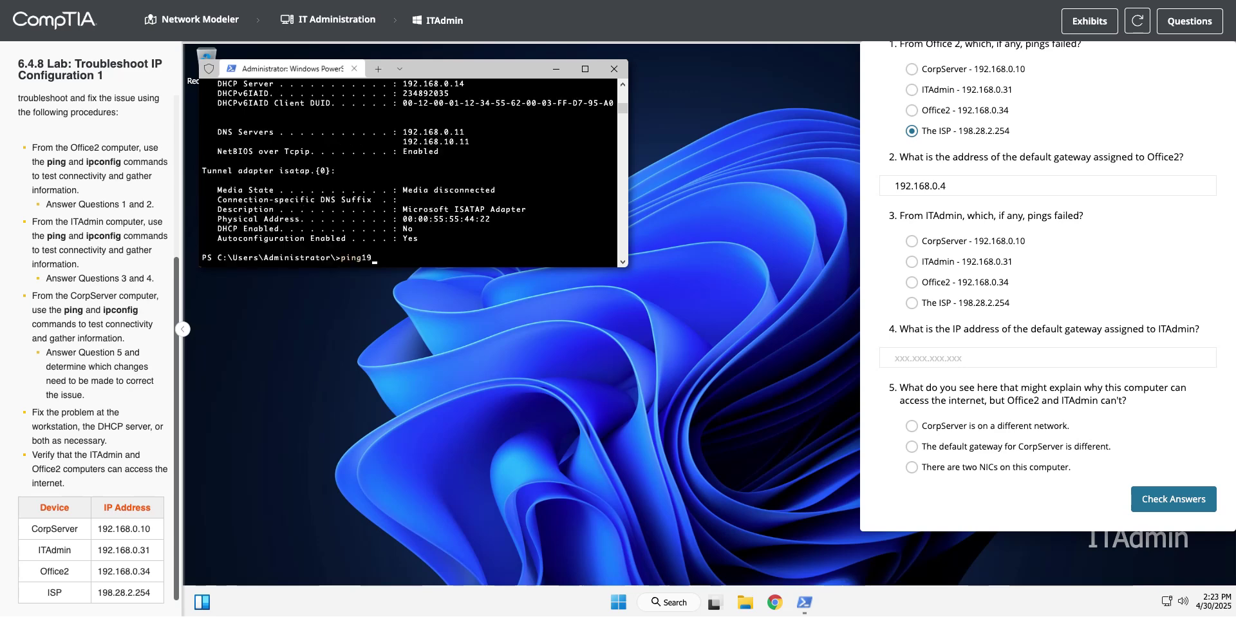
key(BackSpace)
key(BackSpace)
text(192.168.0.31)
key(Return)
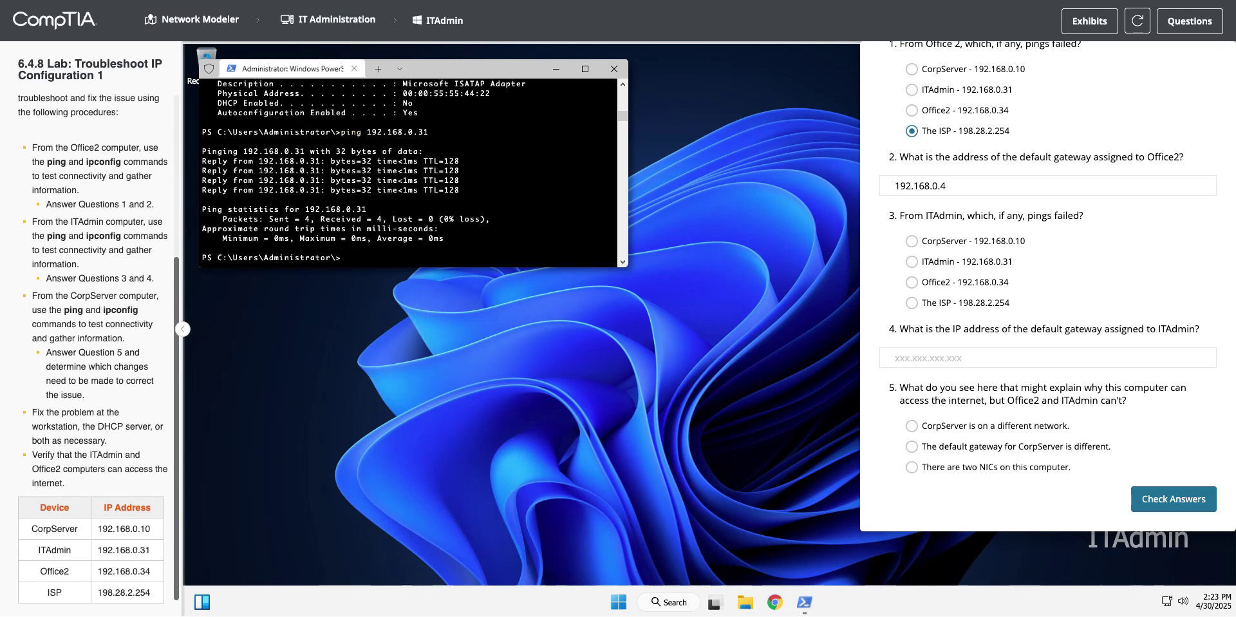
Step: Ping CorpServer and Office2 by name, both succeeding
key(Up)
key(BackSpace)
key(BackSpace)
key(BackSpace)
key(BackSpace)
key(BackSpace)
key(BackSpace)
key(BackSpace)
key(BackSpace)
key(BackSpace)
key(BackSpace)
text(corpserver)
key(Return)
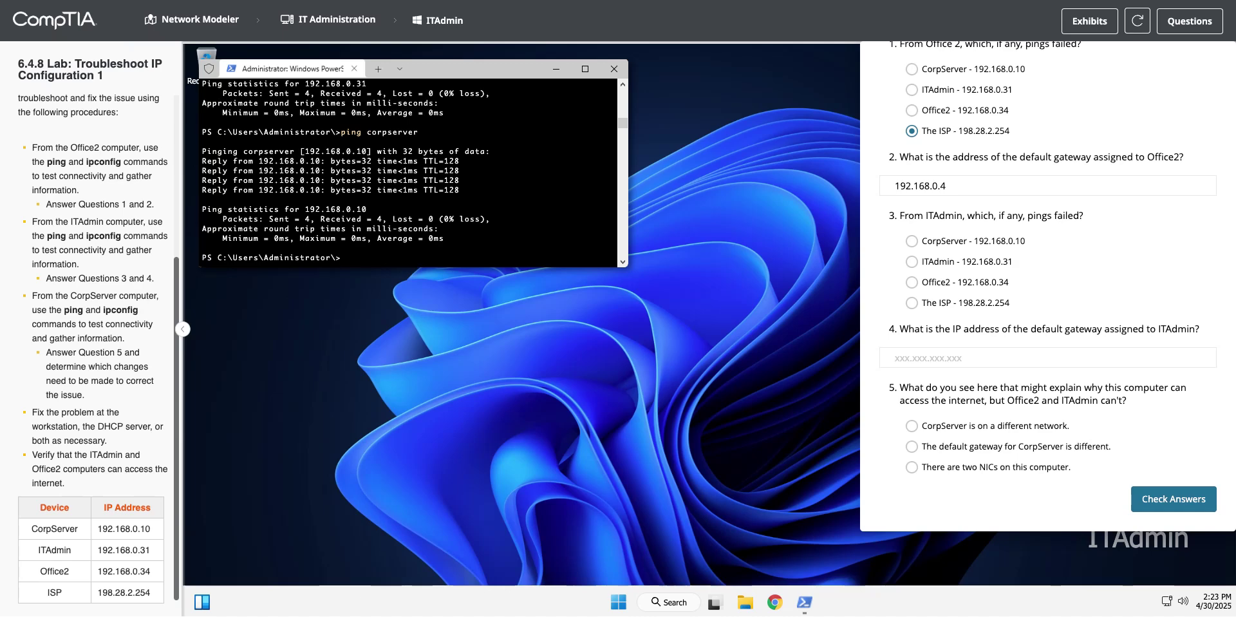
key(Up)
key(BackSpace)
key(BackSpace)
key(BackSpace)
key(BackSpace)
key(BackSpace)
key(BackSpace)
key(BackSpace)
text(office2)
key(Return)
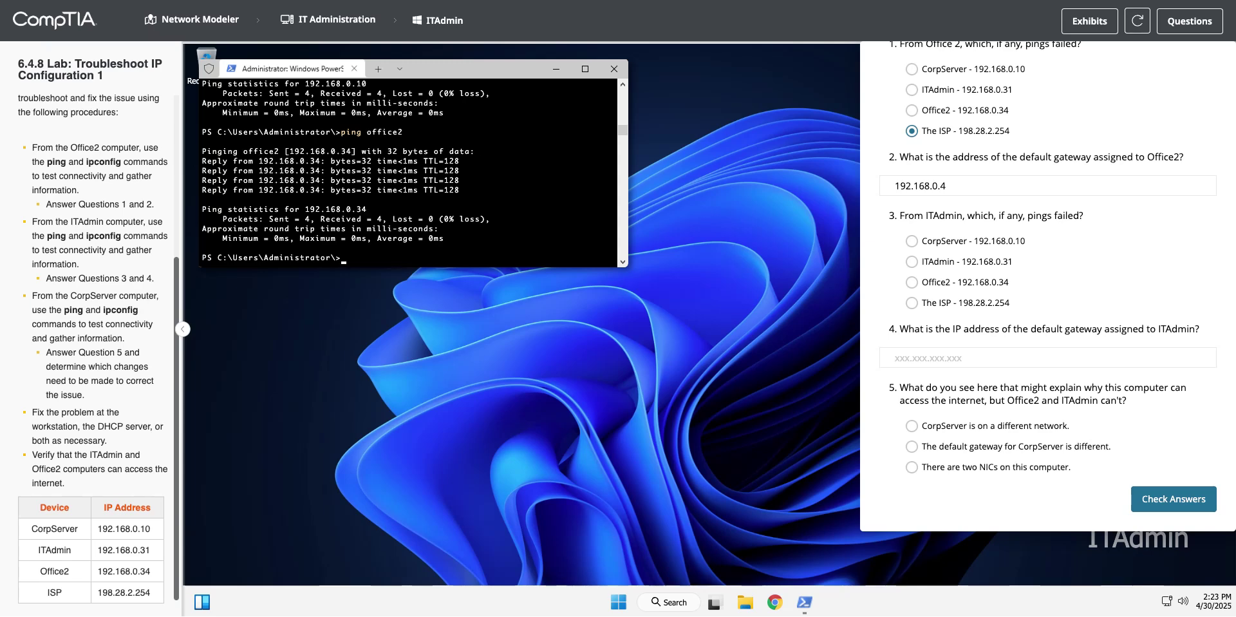
Step: Ping the ISP at 198.28.2.254, which fails with 100% loss
key(Up)
key(BackSpace)
key(BackSpace)
key(BackSpace)
key(BackSpace)
key(BackSpace)
key(BackSpace)
key(BackSpace)
text(198.28.2.2)
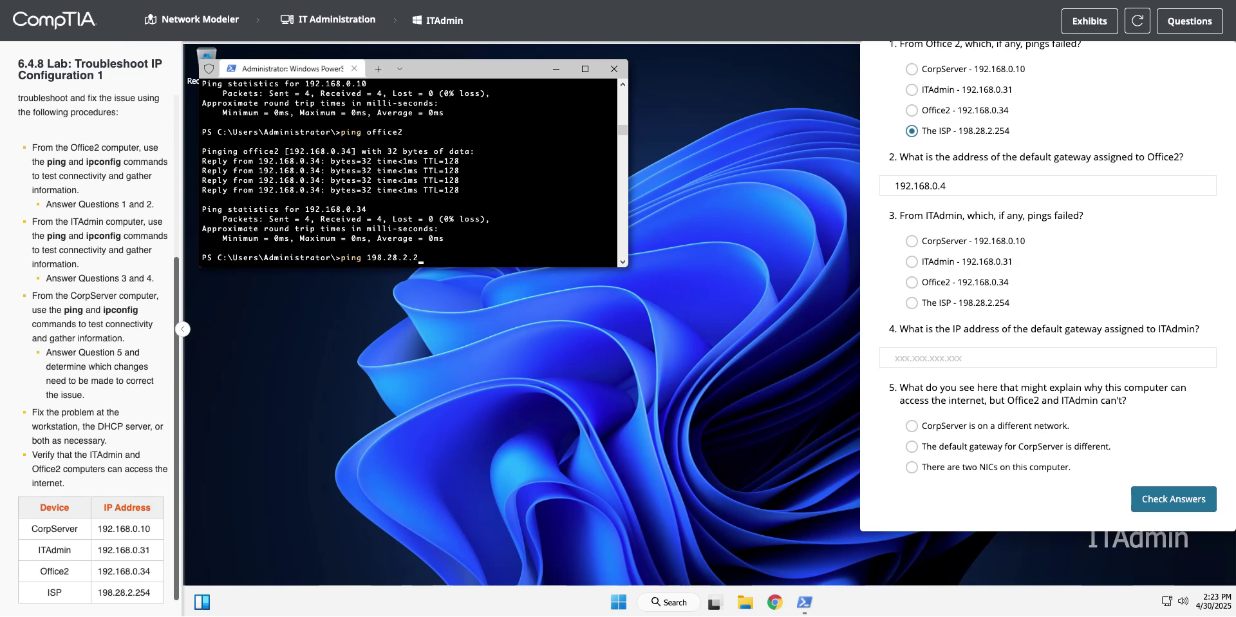
text(54)
key(Return)
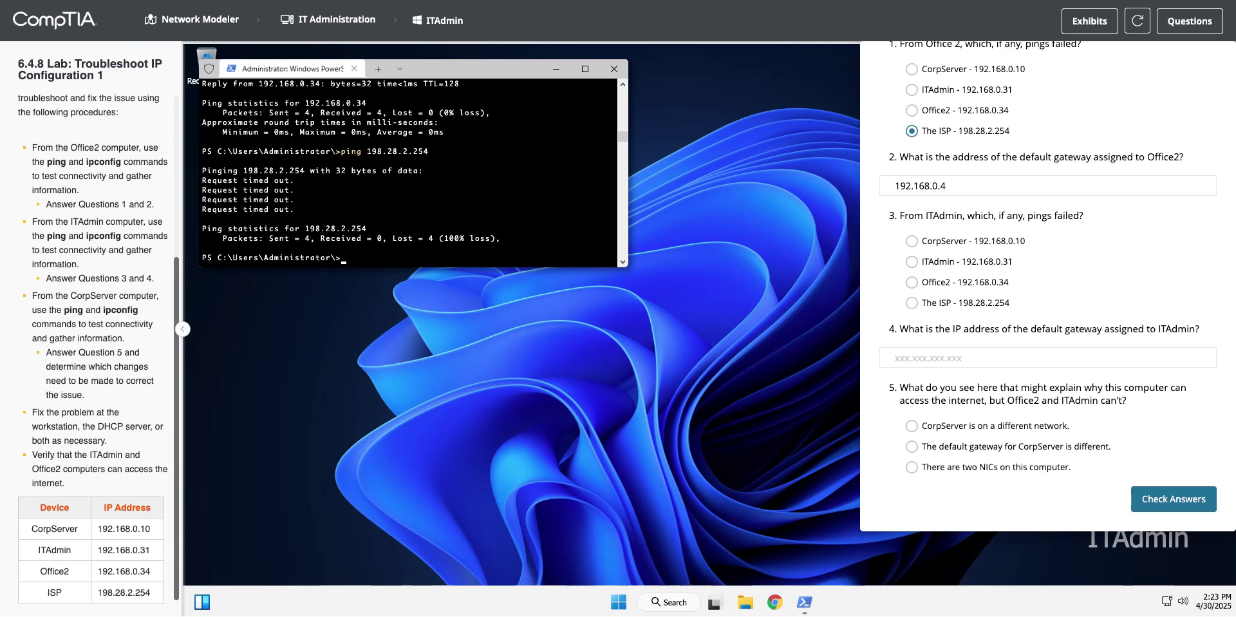
Step: Answer Question 3 with 'The ISP - 198.28.2.254' and Question 4 with 192.168.0.4
click(912, 302)
click(926, 359)
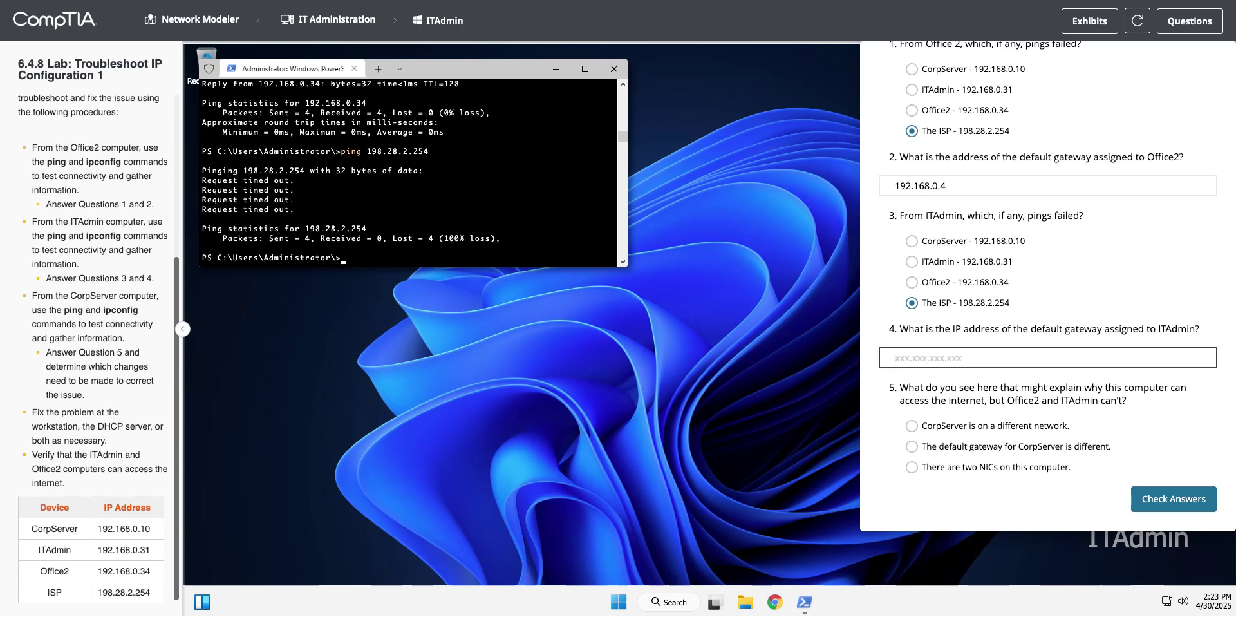
text(192.168.0.4)
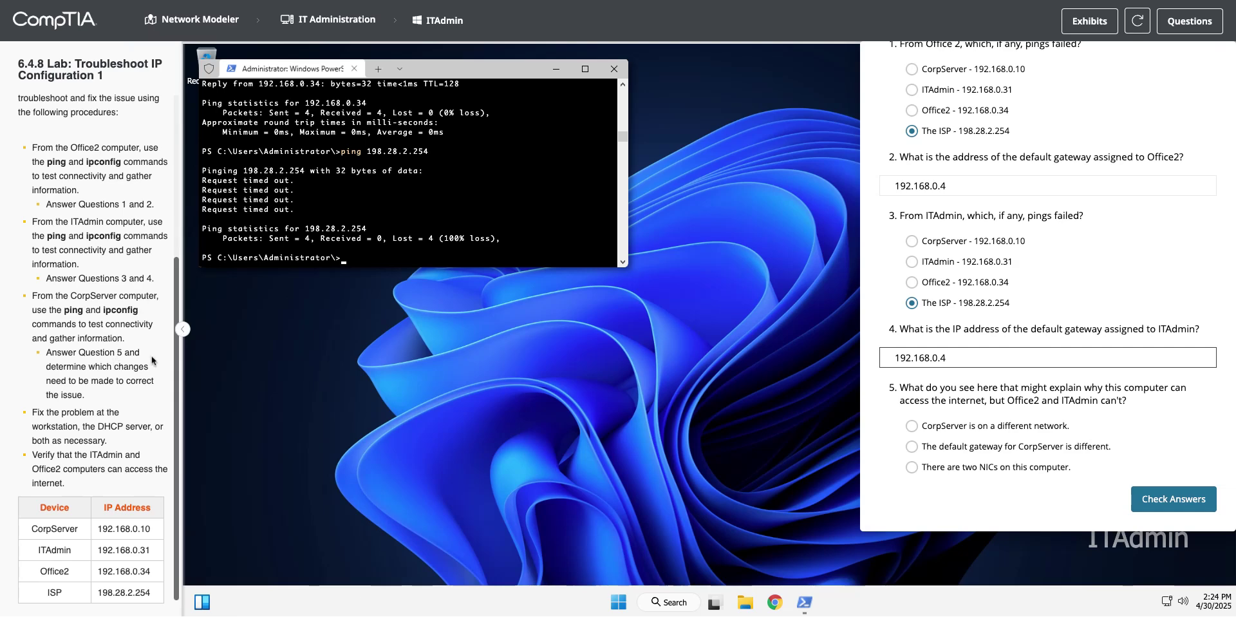
Step: Return to the topology, launch CorpServer's Windows desktop, and start Windows PowerShell (Admin) there
click(202, 18)
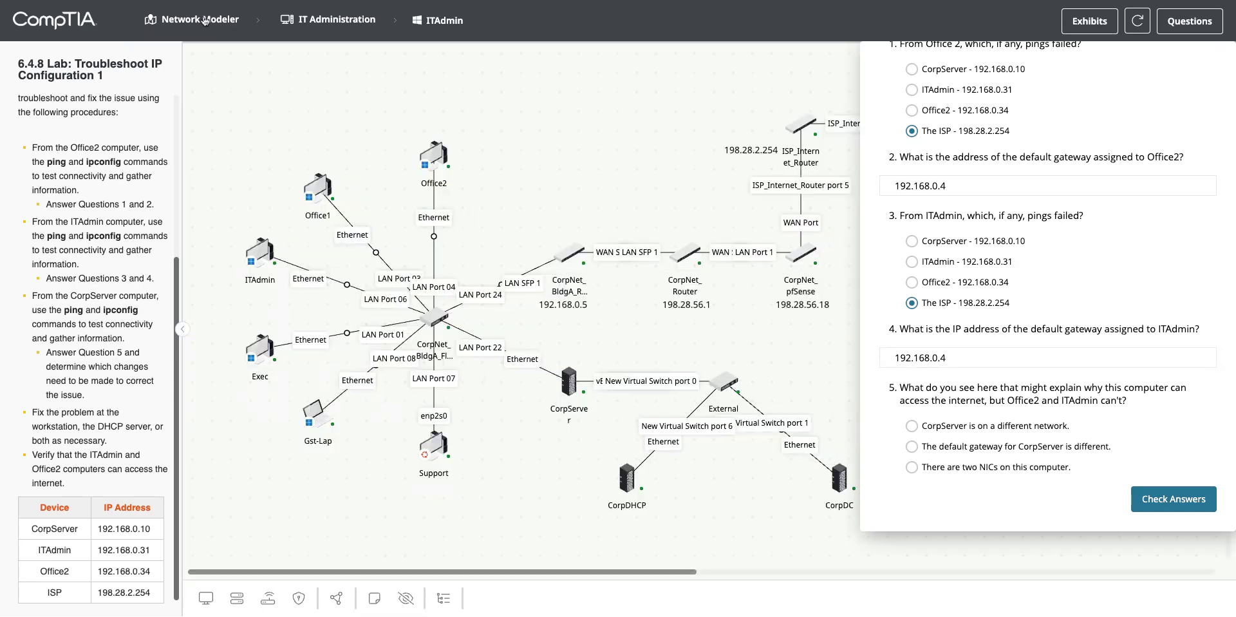
right_click(572, 389)
click(608, 400)
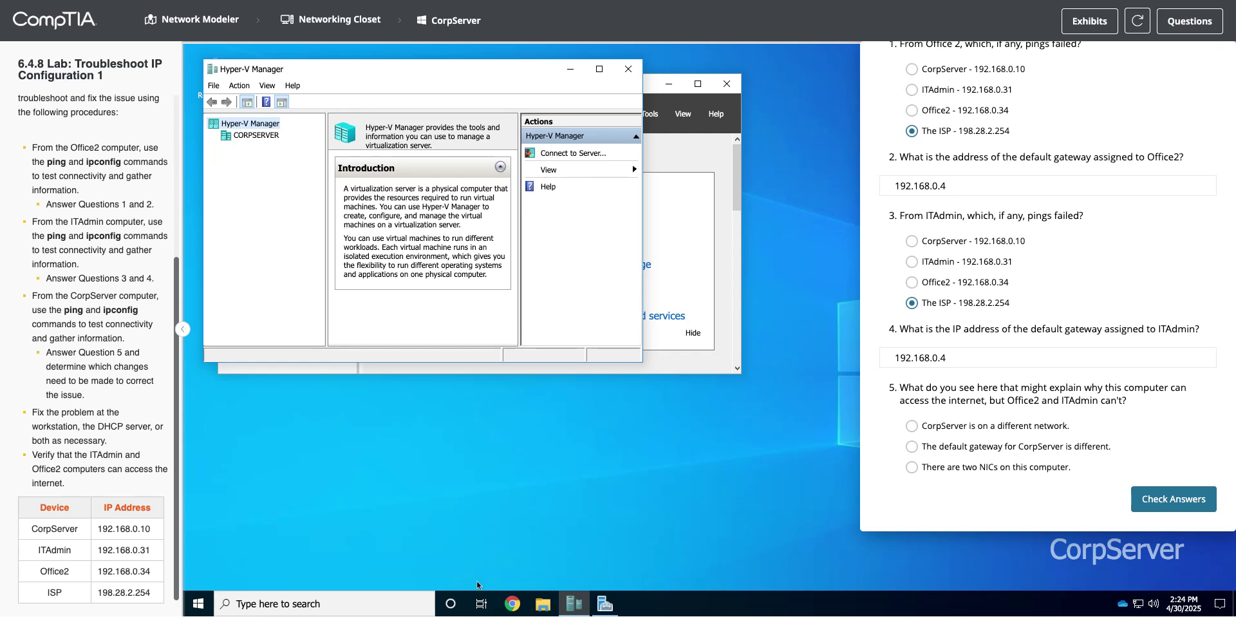
right_click(192, 603)
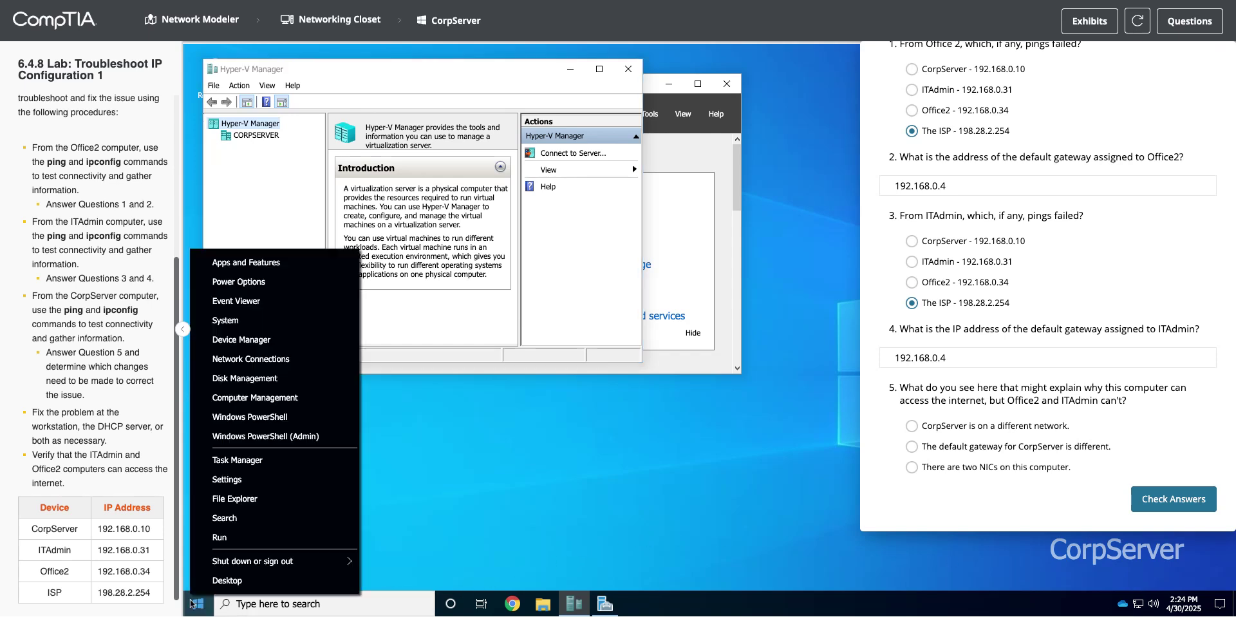
click(306, 438)
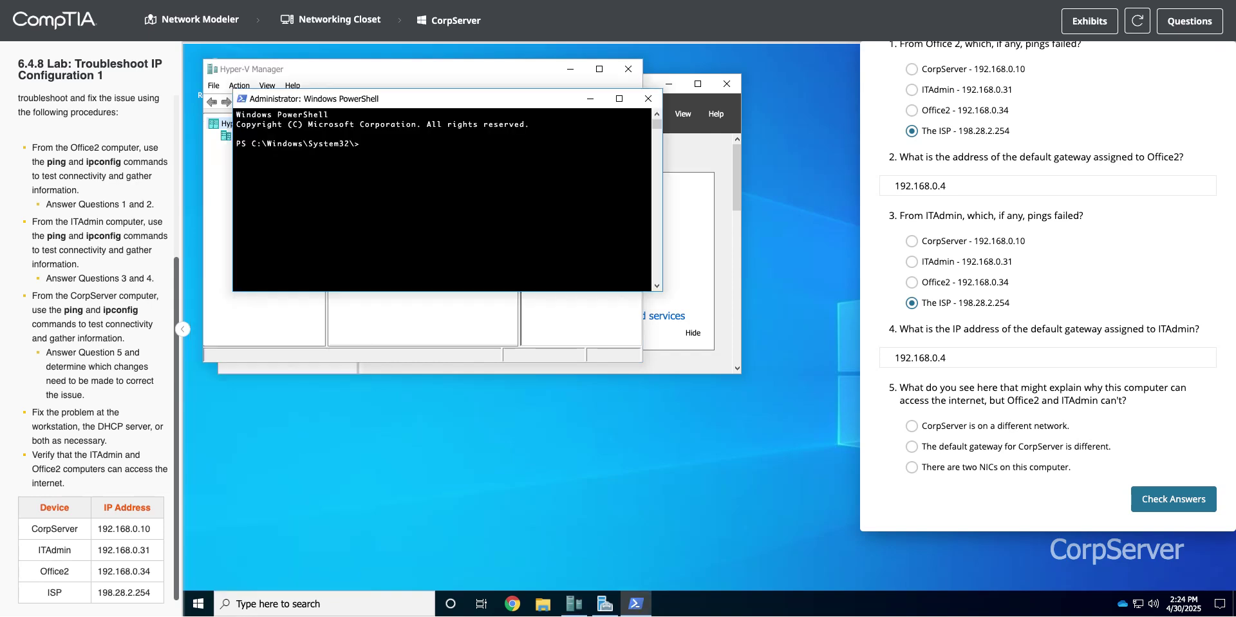
Step: Run ipconfig /all on CorpServer and find the External adapter's default gateway, 192.168.0.5
text(ipconfig /all)
key(Return)
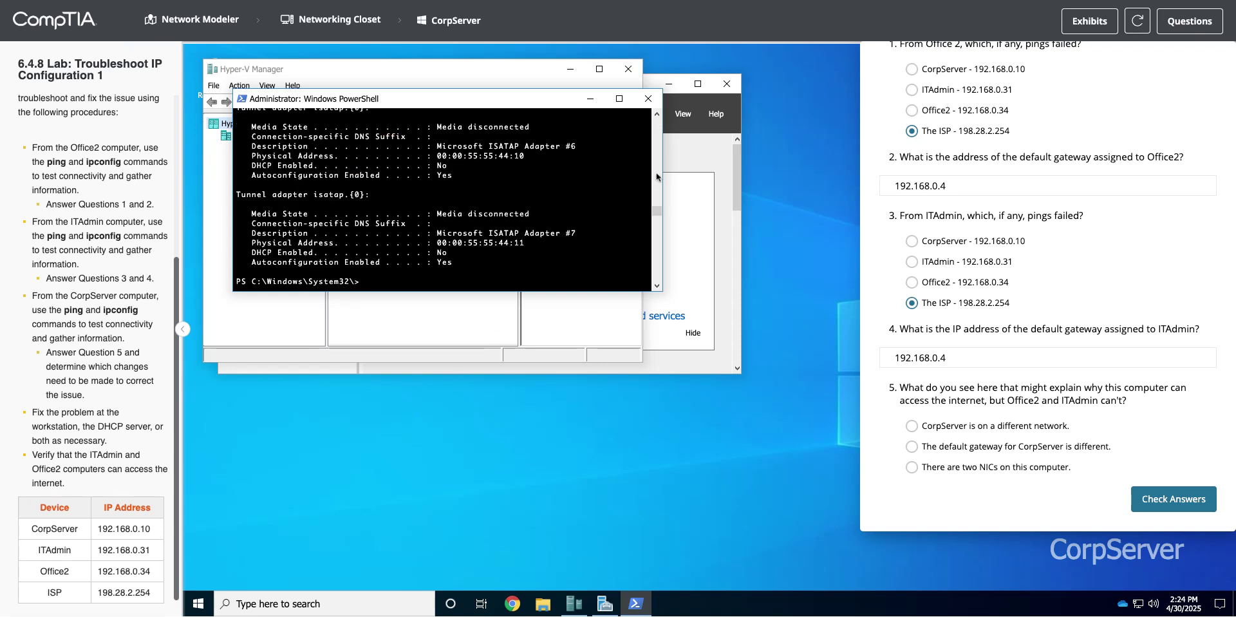
scroll(658, 212, up, 5)
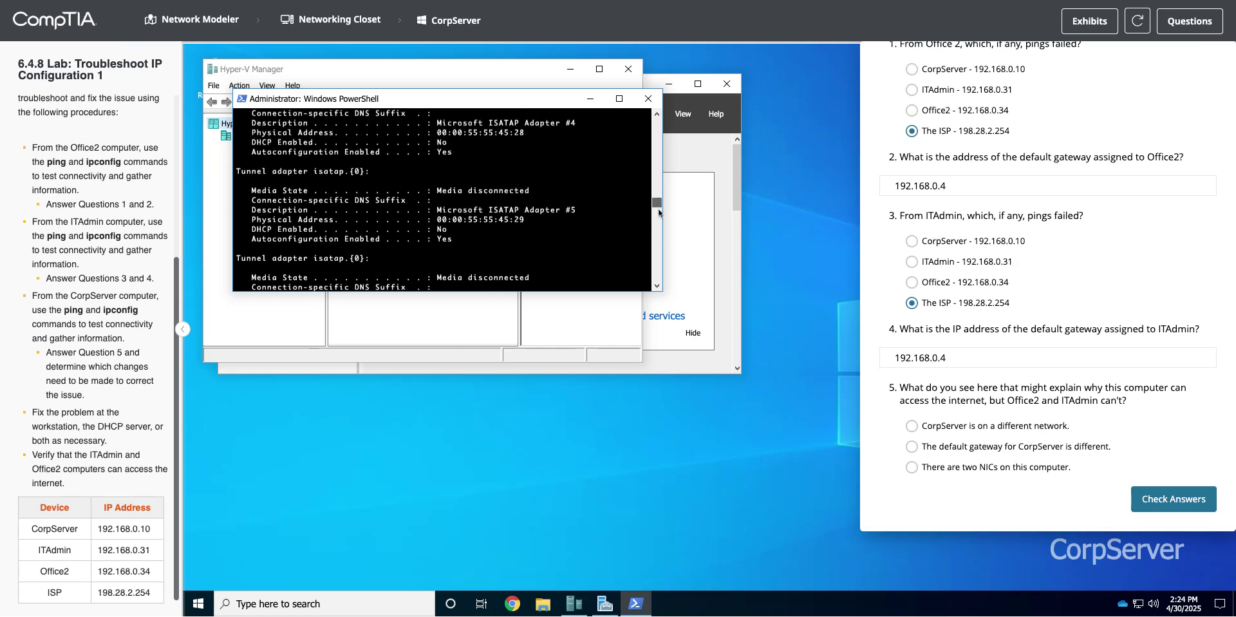
scroll(658, 212, up, 5)
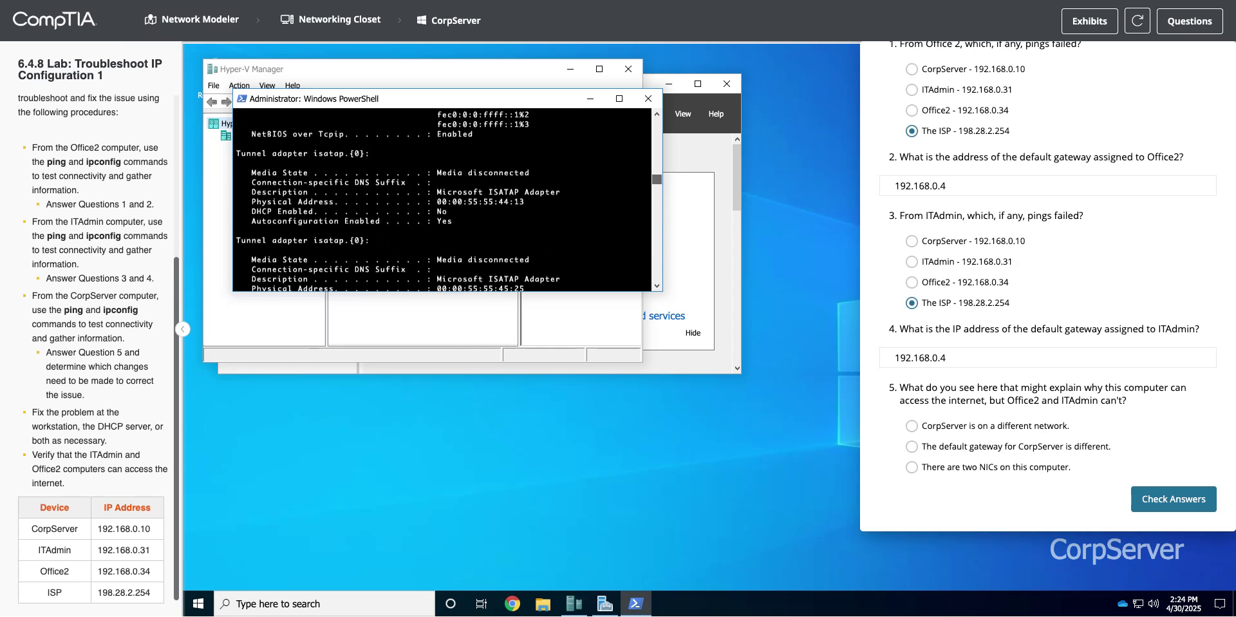
scroll(449, 200, up, 6)
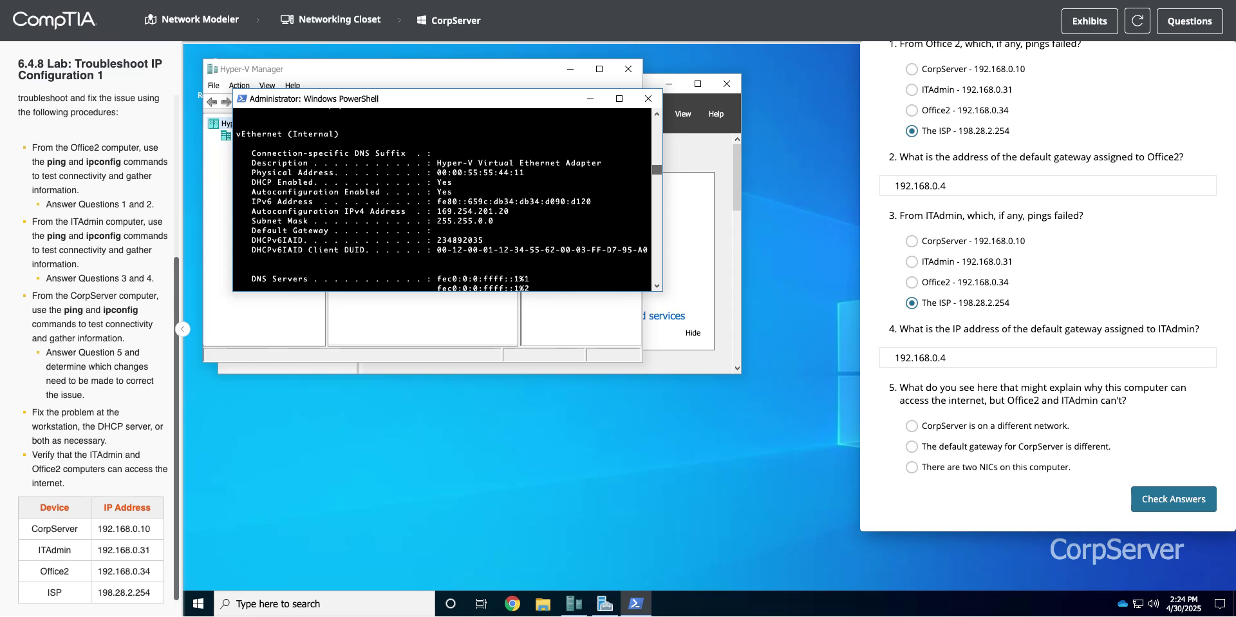
scroll(448, 199, up, 5)
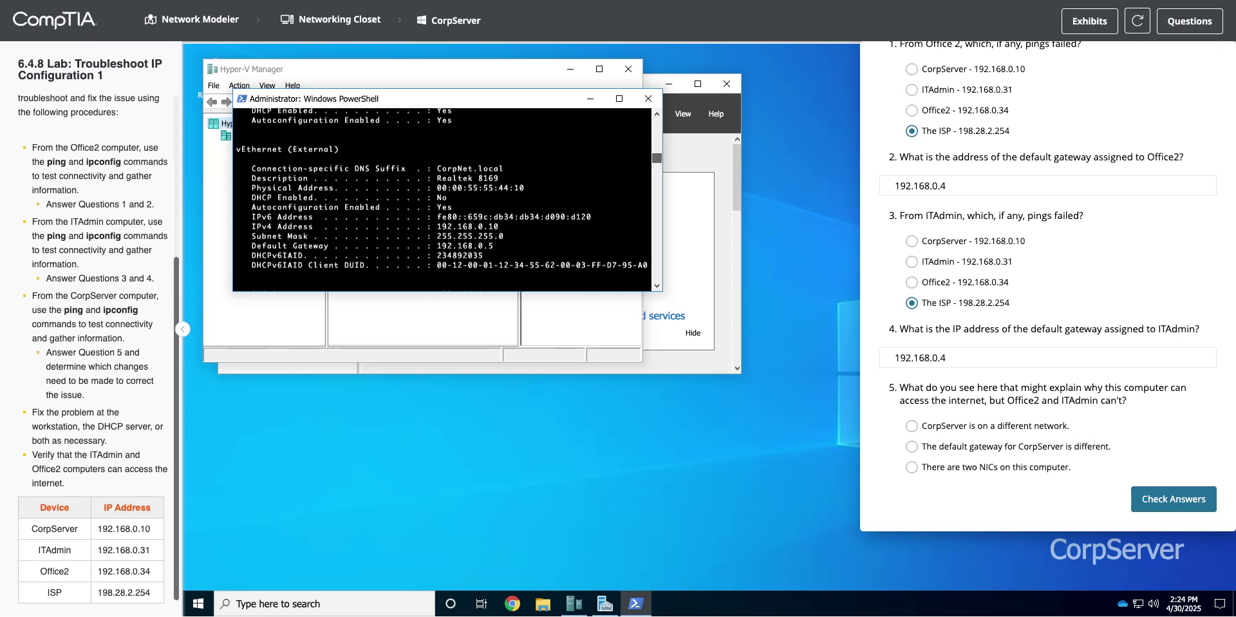
scroll(449, 199, up, 5)
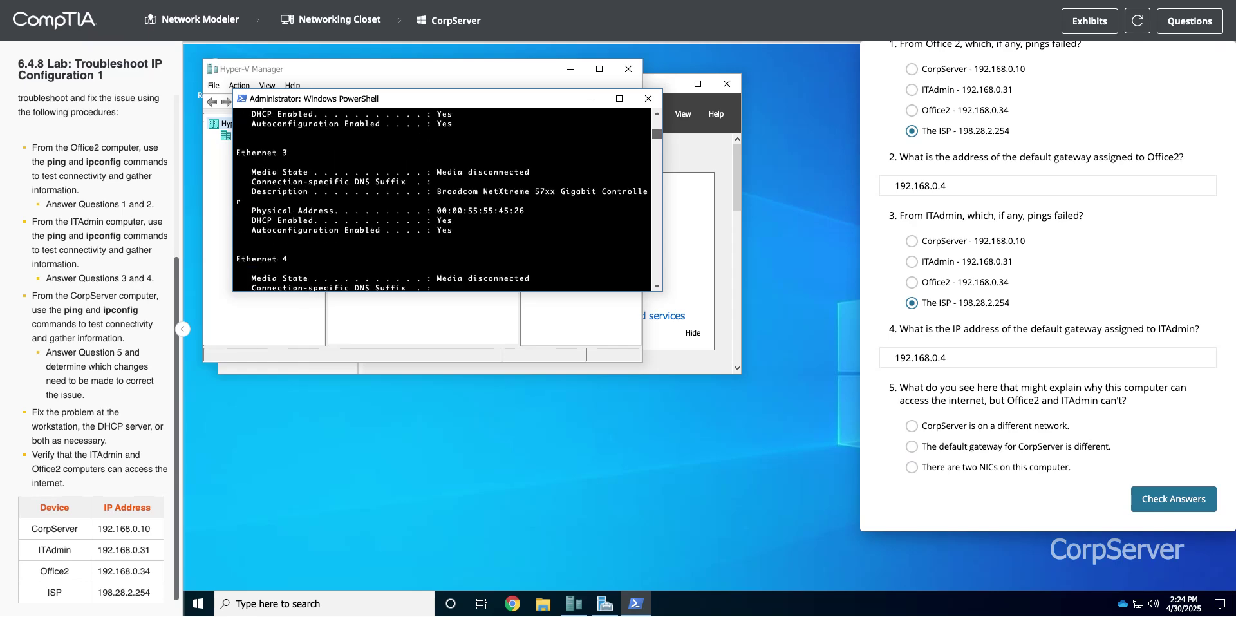
scroll(449, 200, up, 2)
scroll(449, 199, down, 12)
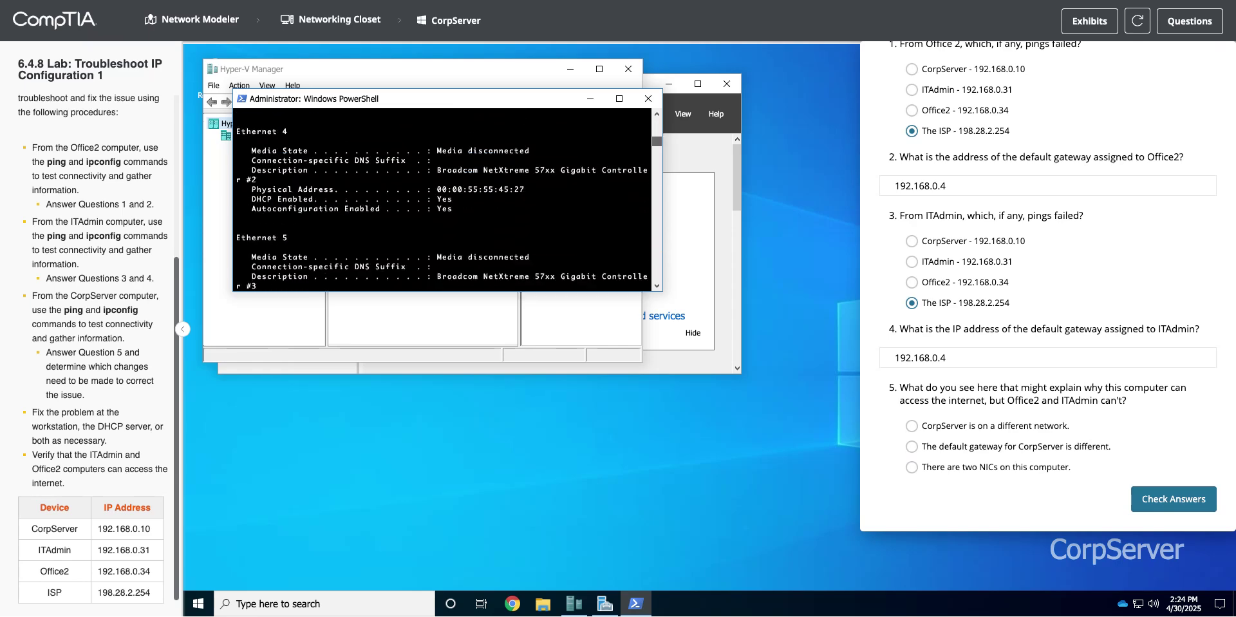
scroll(441, 200, down, 7)
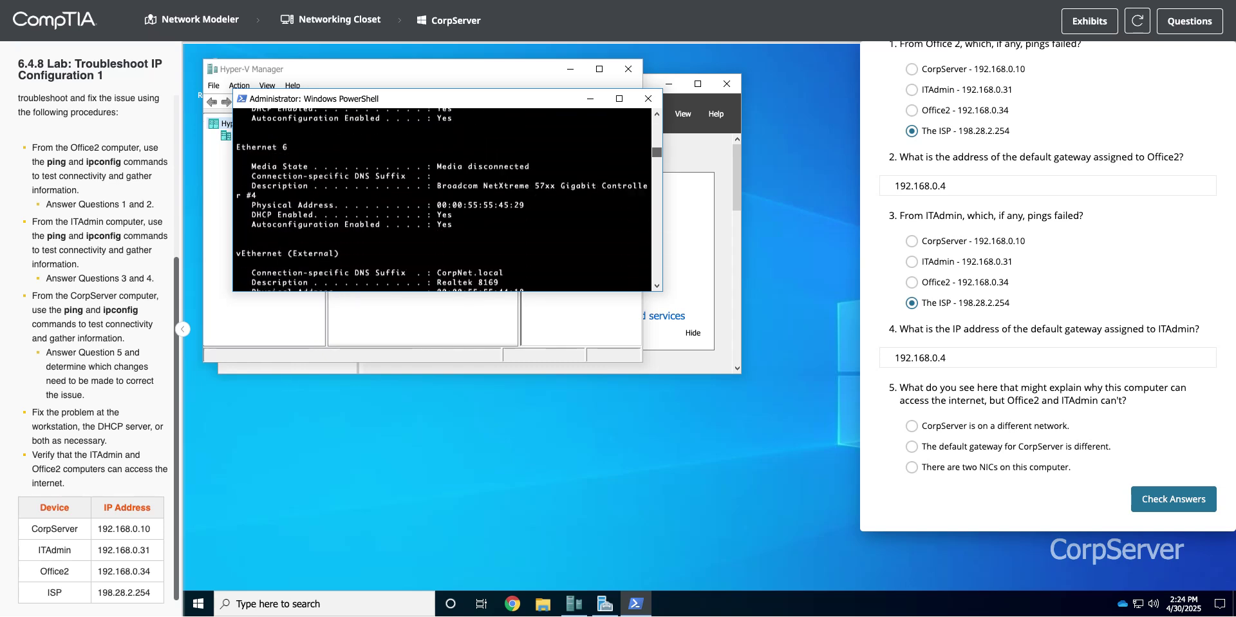
scroll(448, 199, down, 3)
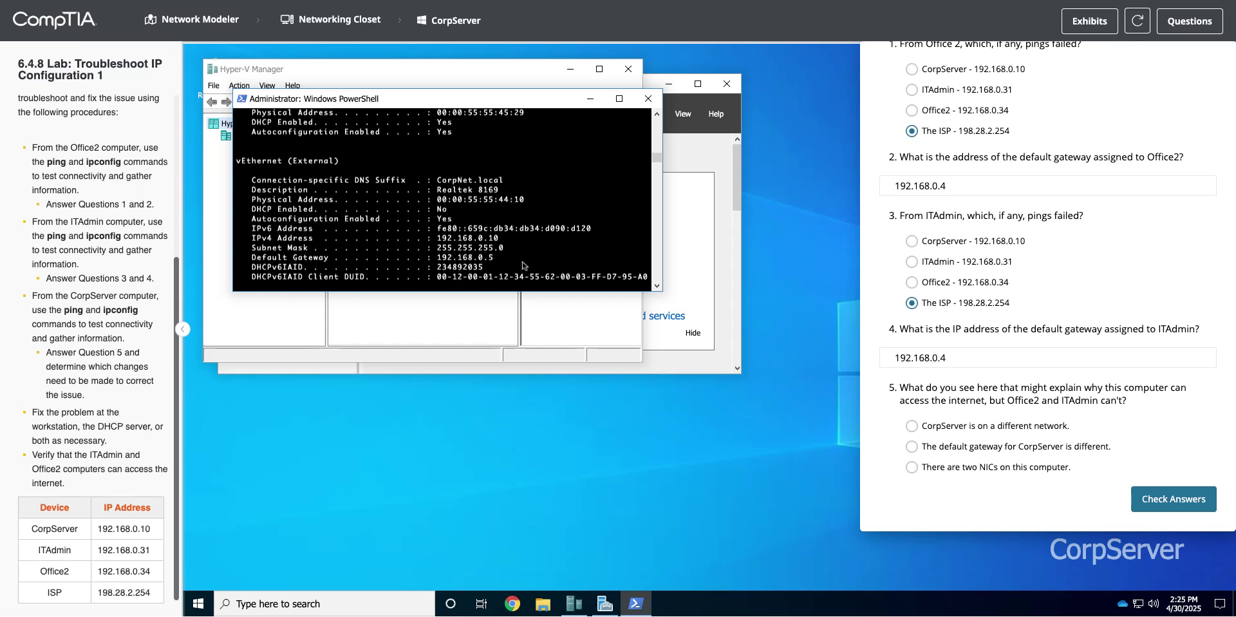
Step: Ping ITAdmin and Office2 from CorpServer's PowerShell
key(Up)
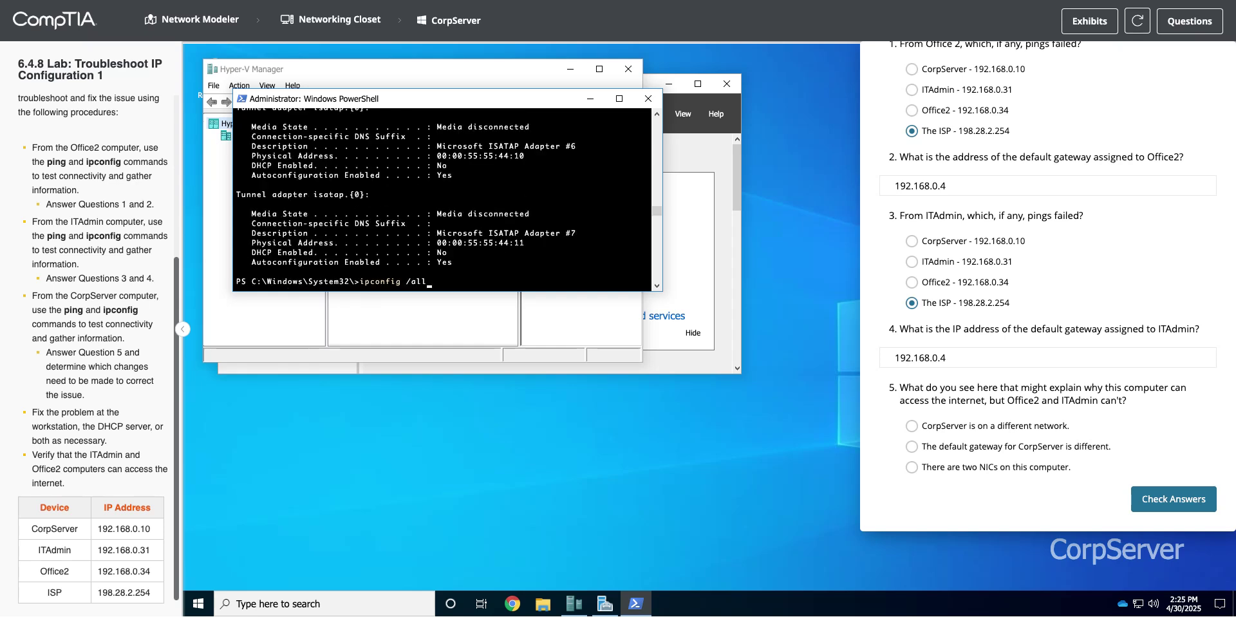
key(BackSpace)
key(BackSpace)
key(BackSpace)
key(BackSpace)
key(BackSpace)
key(BackSpace)
key(BackSpace)
key(BackSpace)
key(BackSpace)
key(BackSpace)
key(BackSpace)
text(ing itadmin)
key(Return)
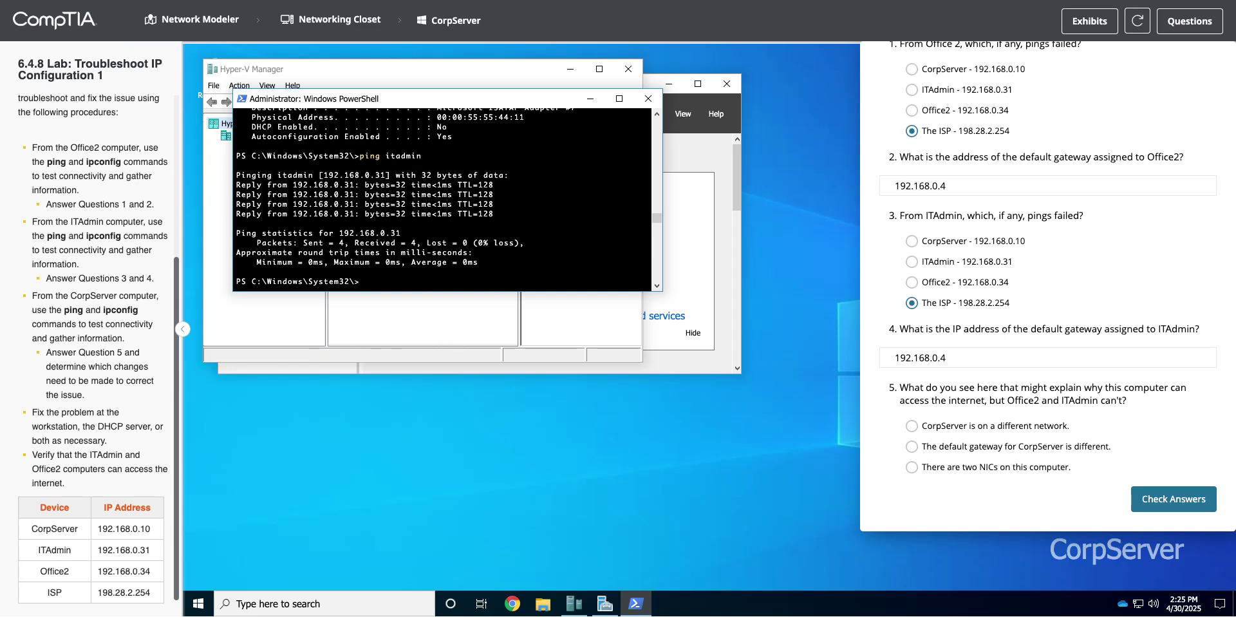
text(ping office2)
key(Return)
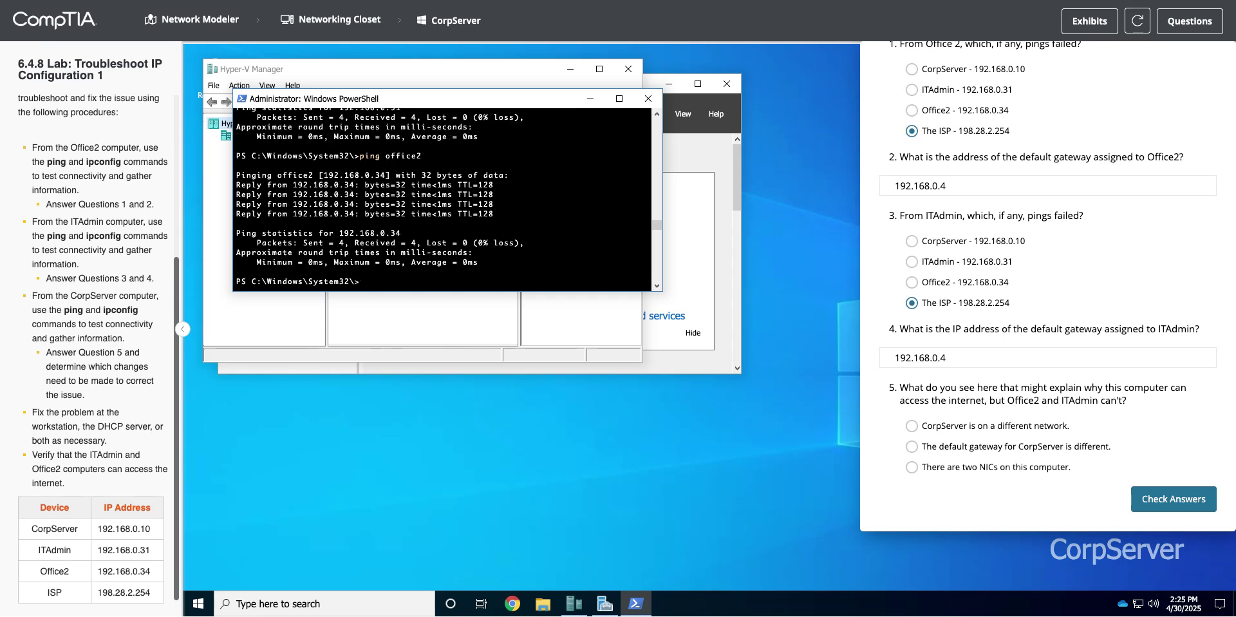
Step: Ping the ISP at 198.28.2.254, then return to the network diagram
text(ping 198.28.2.254)
key(Return)
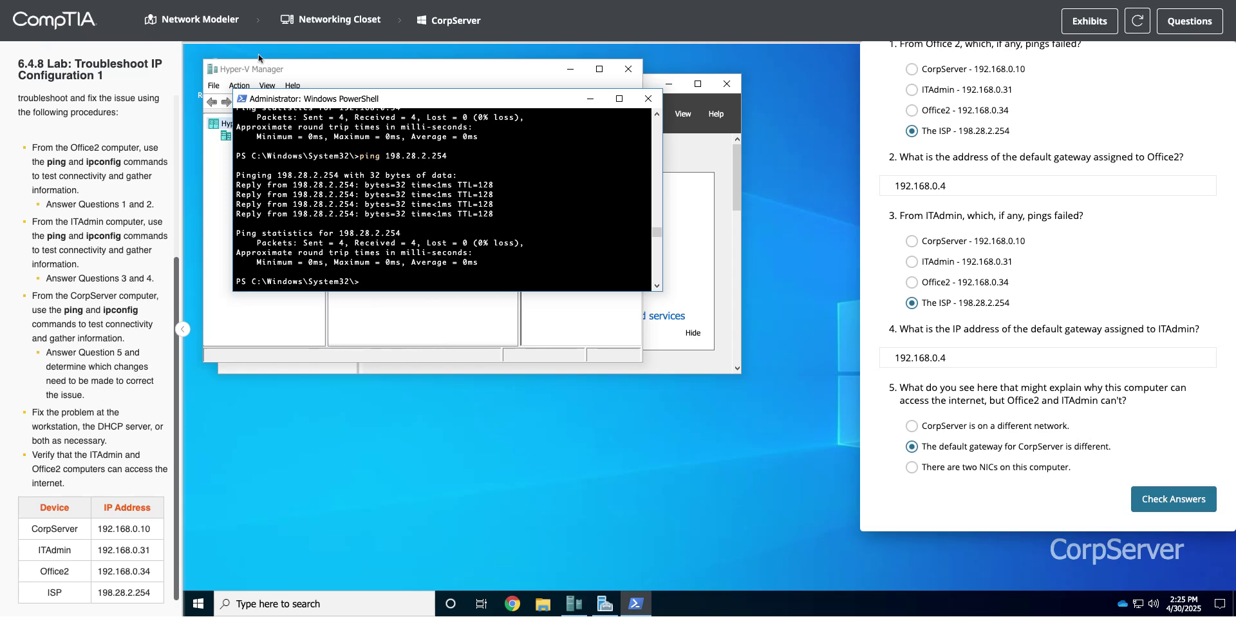
click(200, 26)
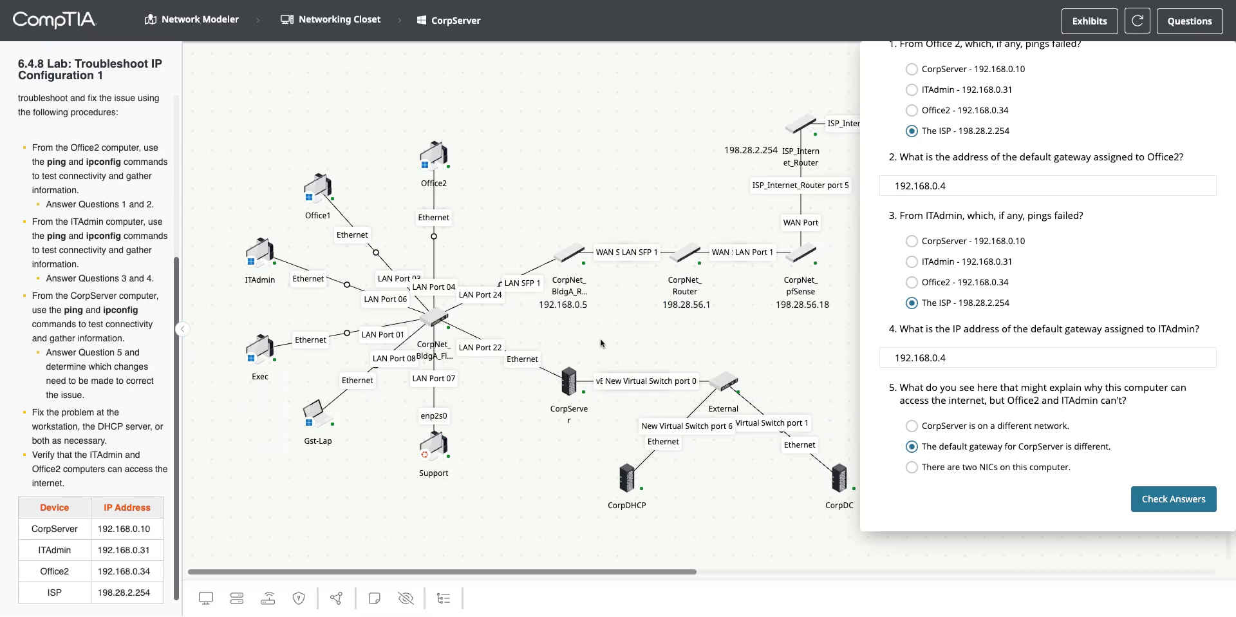
Step: Launch CorpDHCP's Windows desktop and open the DHCP management console
right_click(630, 477)
click(673, 489)
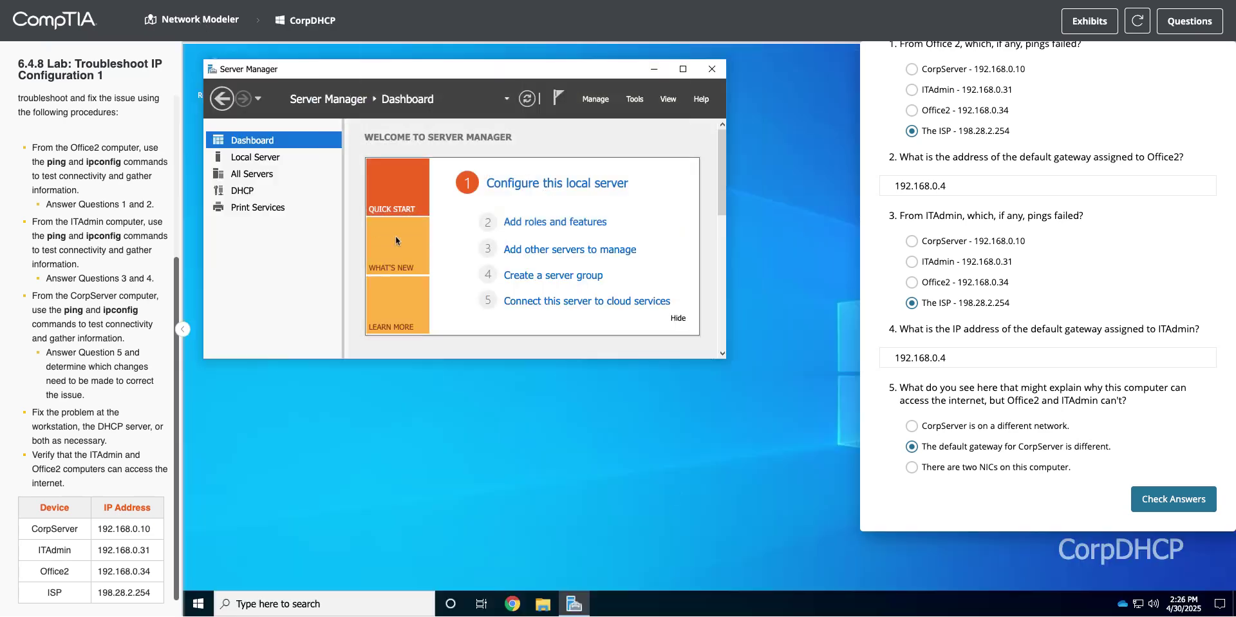
click(639, 101)
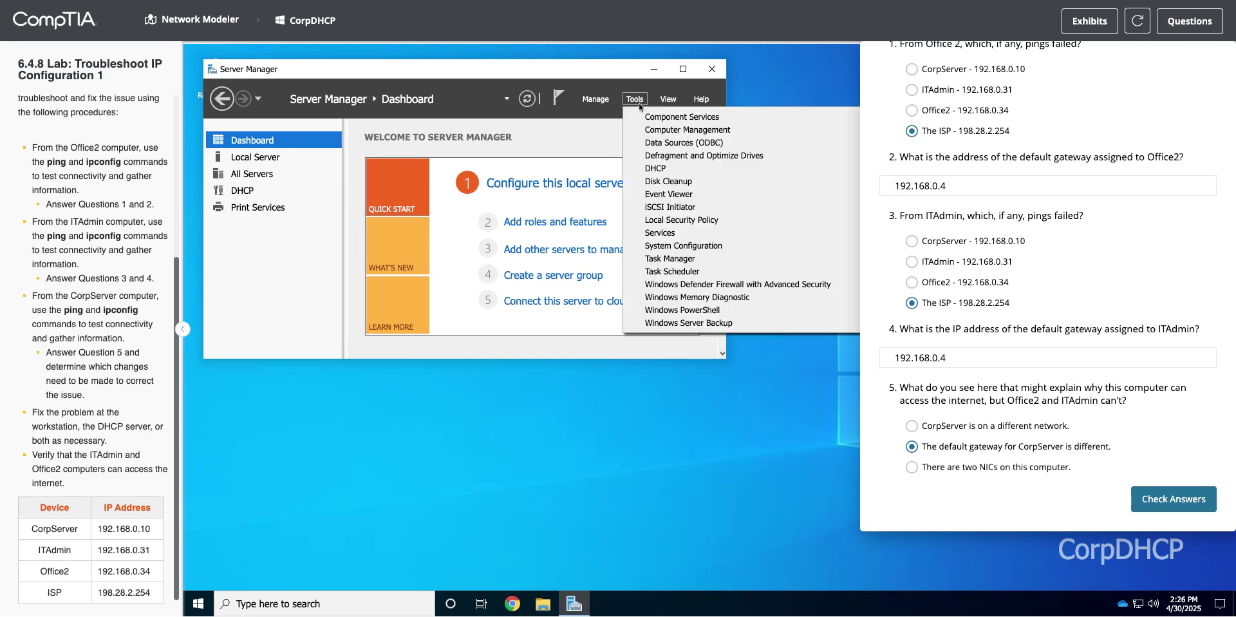
click(654, 169)
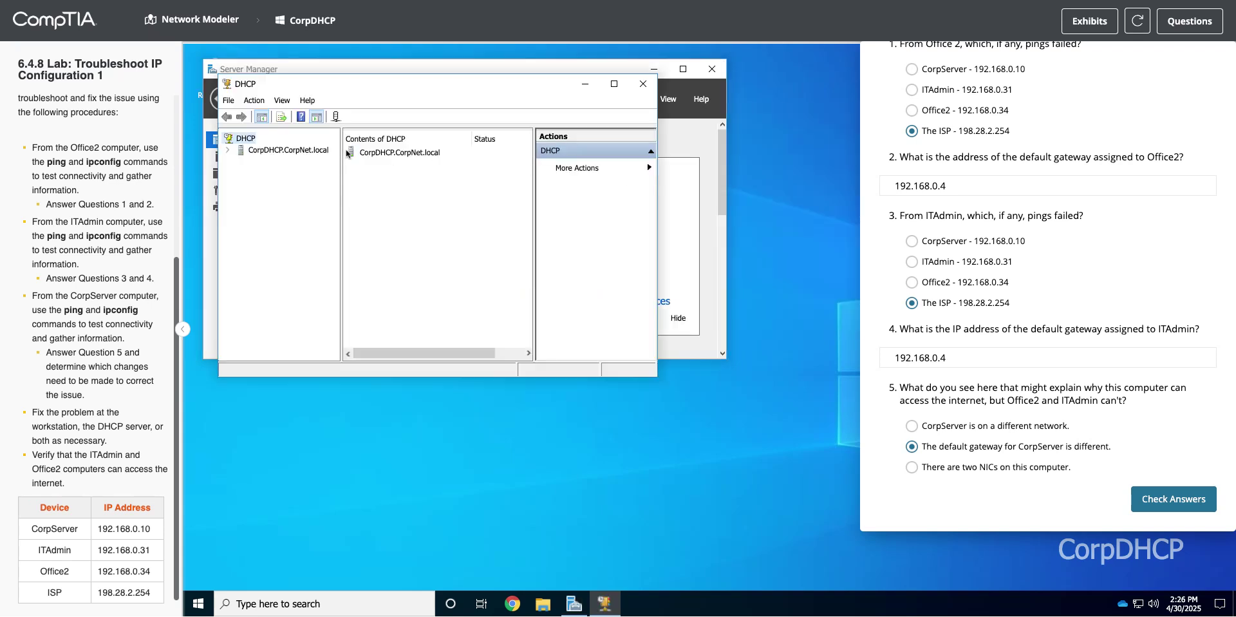
Step: Expand CorpDHCP.CorpNet.local, IPv4 and the 192.168.0.1 Subnet1 scope to show its Scope Options
click(228, 150)
click(239, 162)
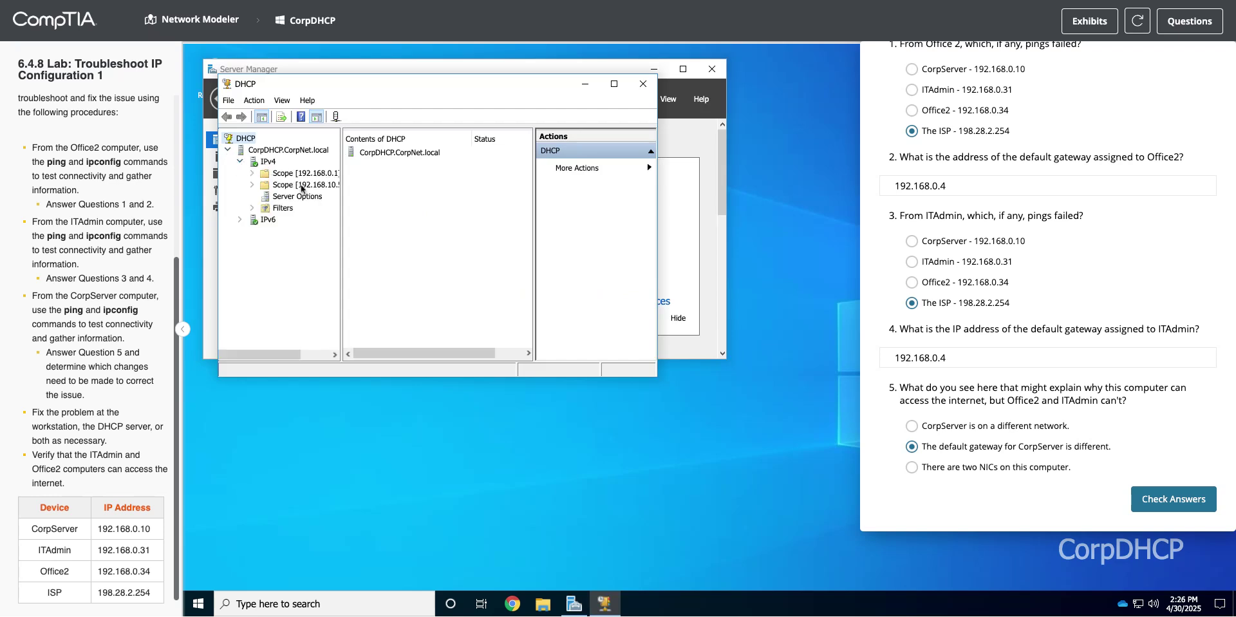
drag(342, 207, 378, 206)
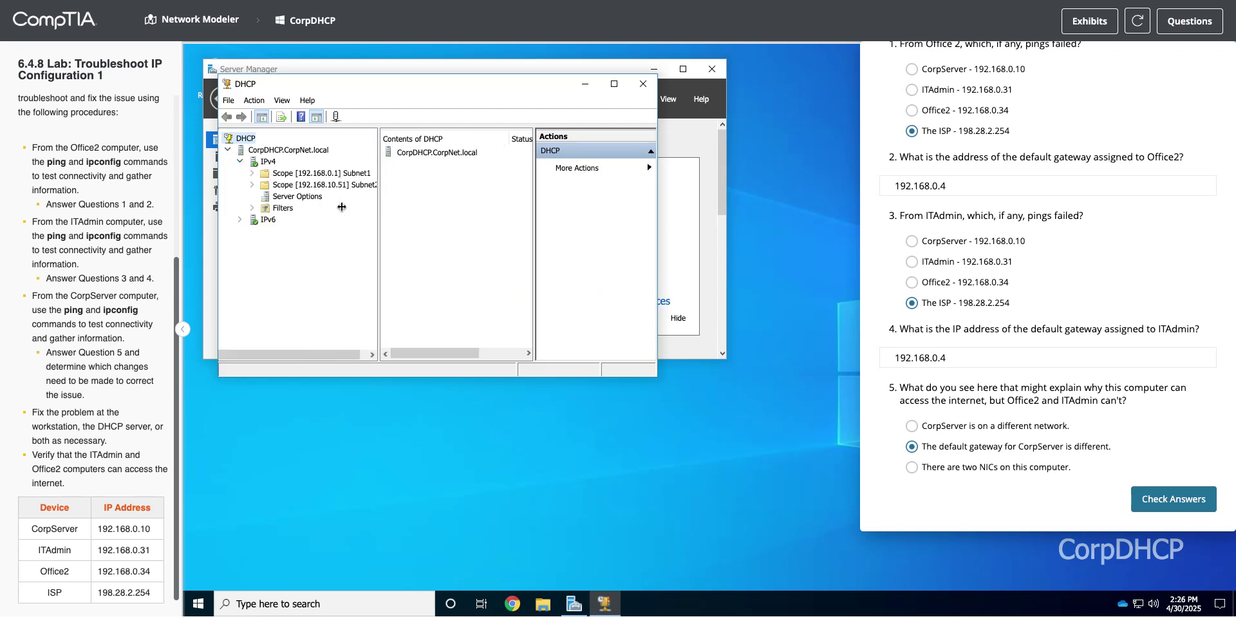
click(251, 173)
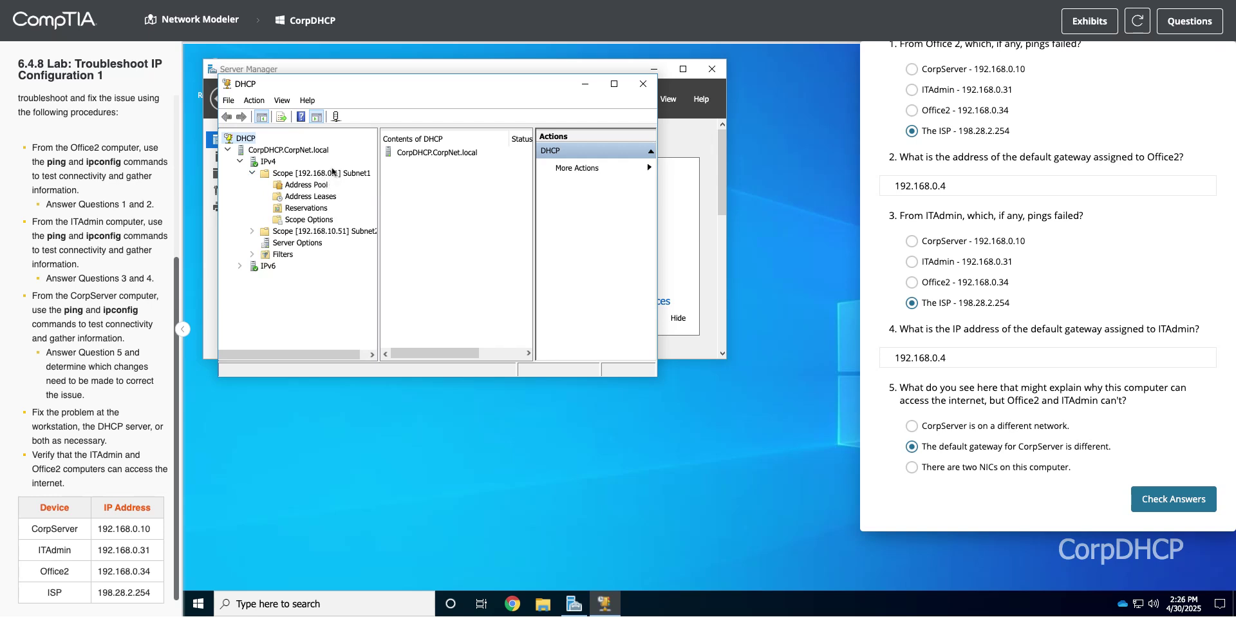
click(315, 220)
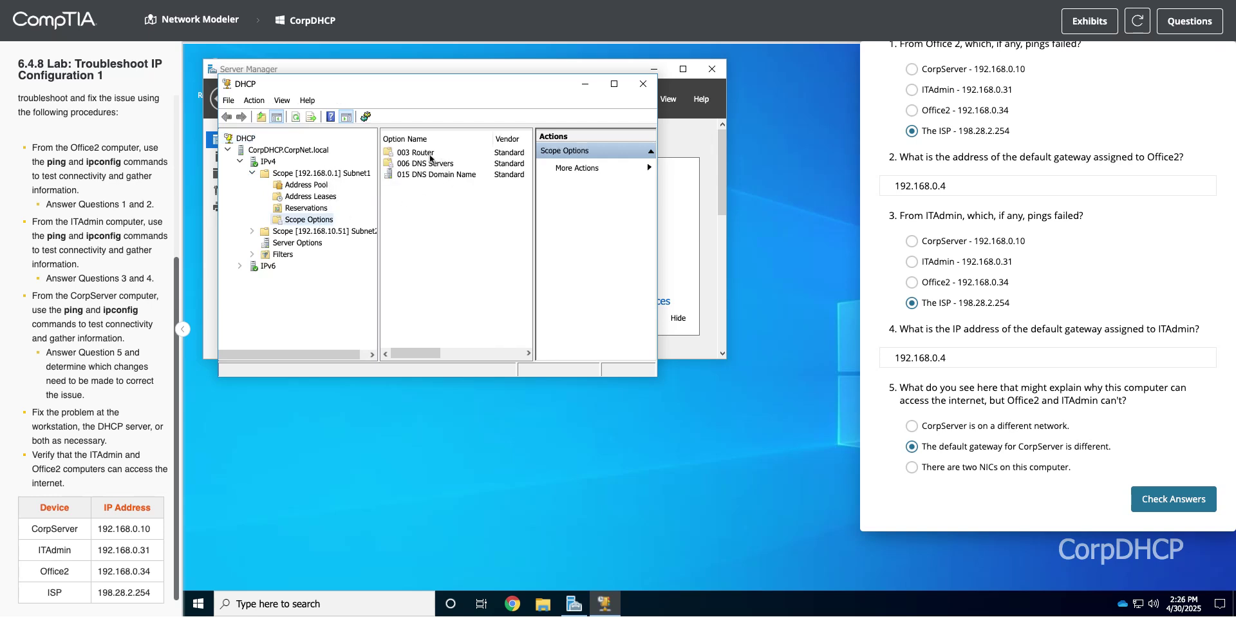
Step: Remove the old 192.168.0.4 address from the 003 Router scope option
double_click(430, 154)
drag(498, 91, 679, 242)
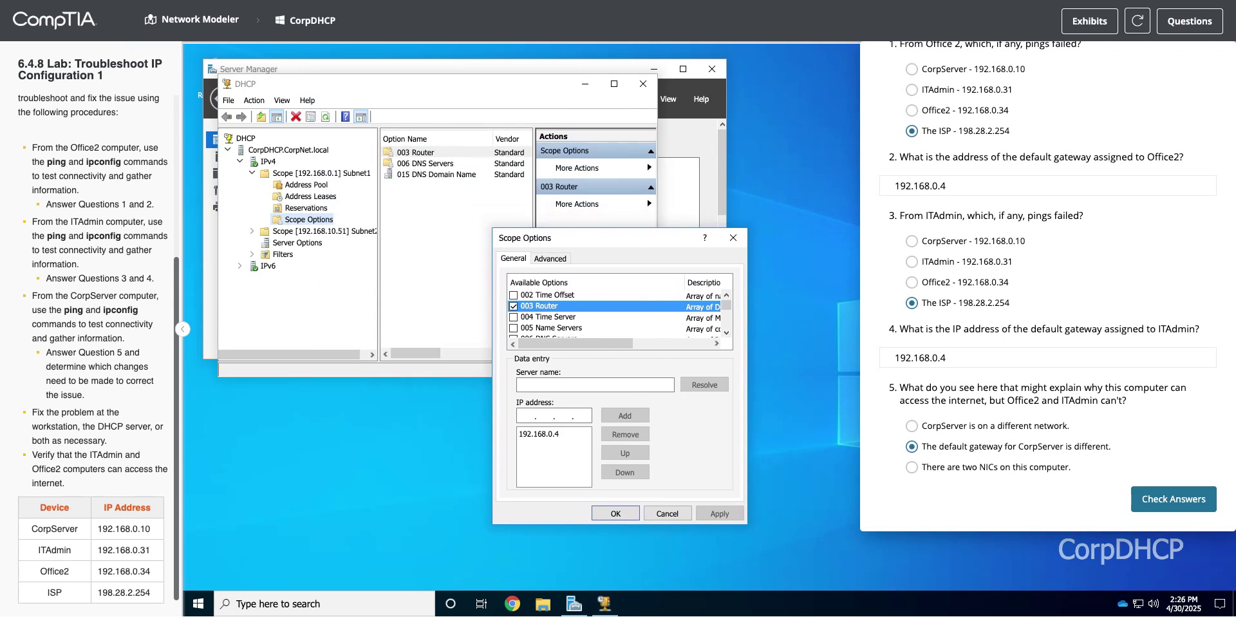
click(557, 435)
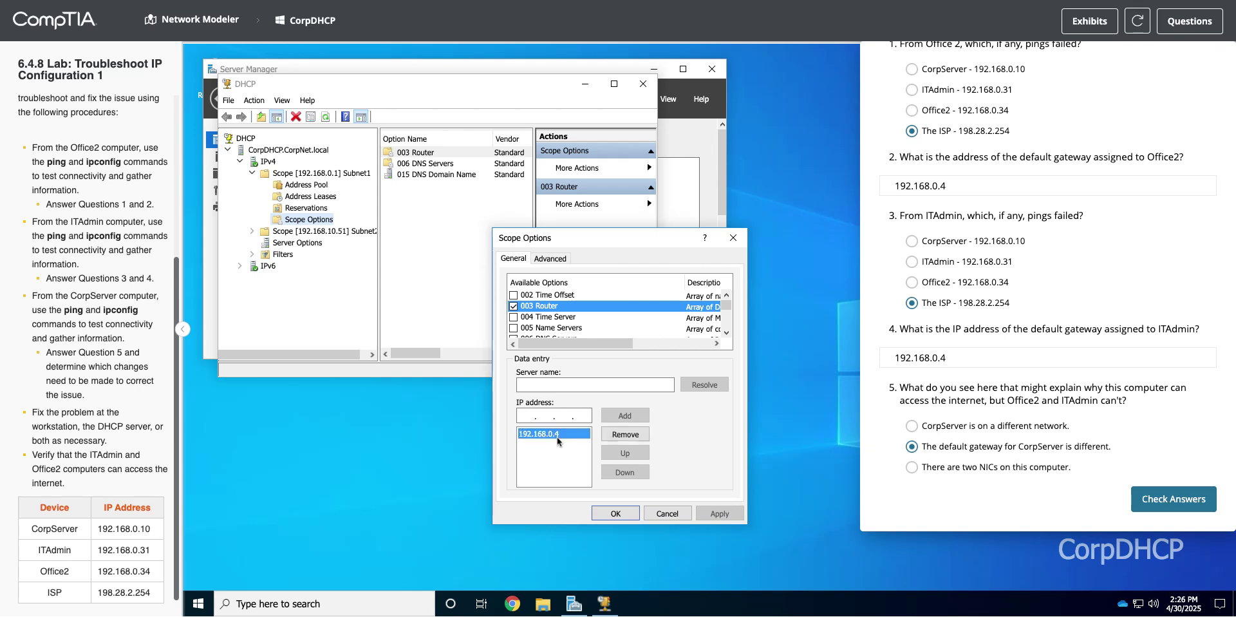
click(634, 441)
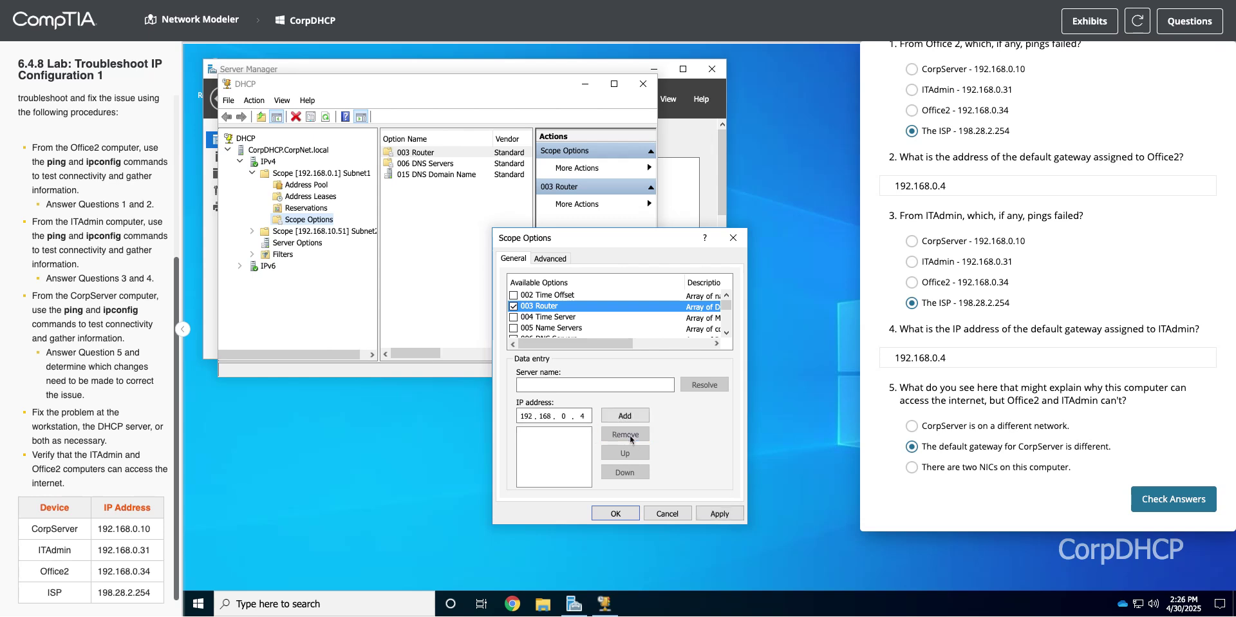
Step: Add 192.168.0.5 as the router address, apply it, and return to the diagram
double_click(586, 419)
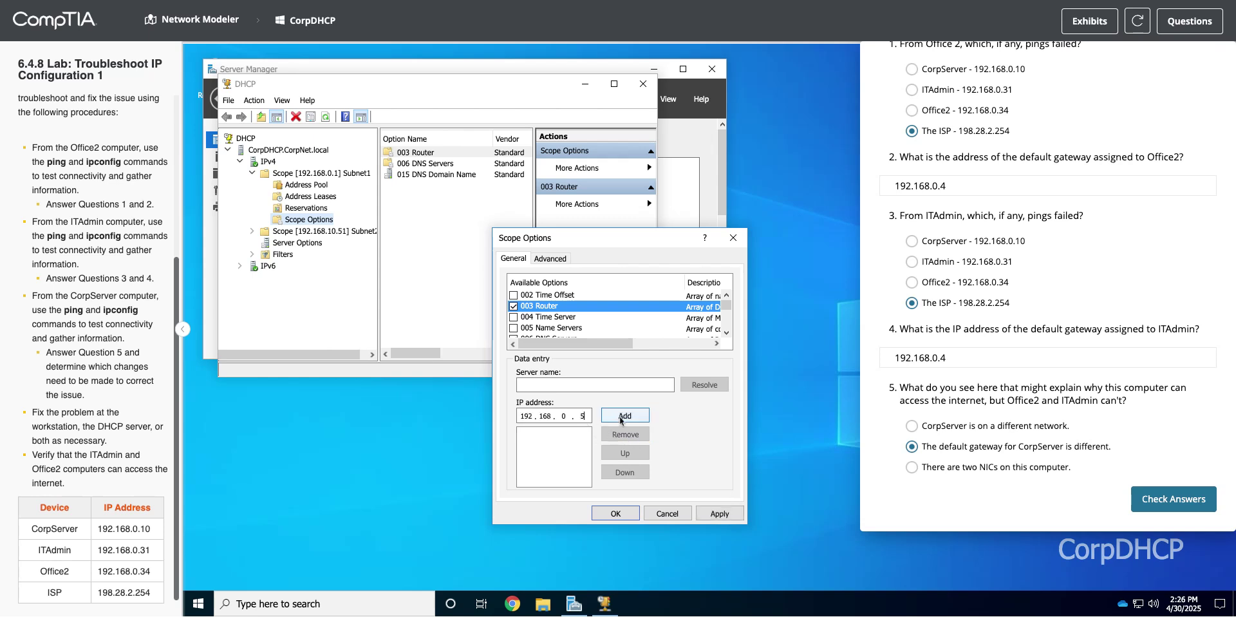
click(623, 418)
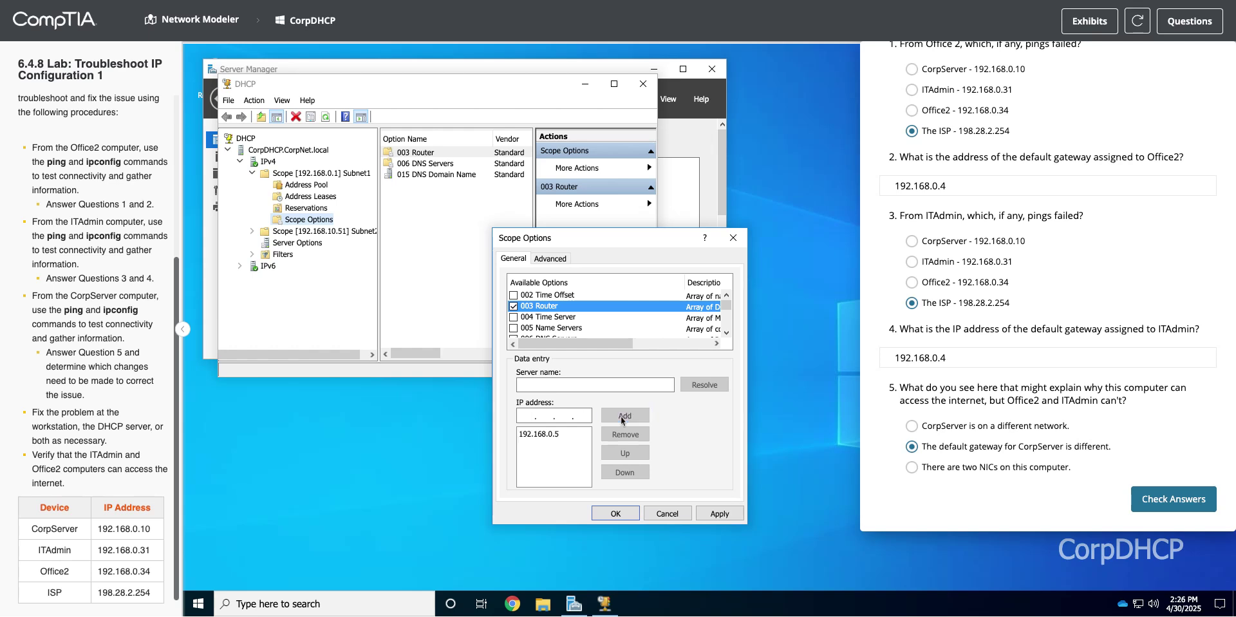
click(716, 515)
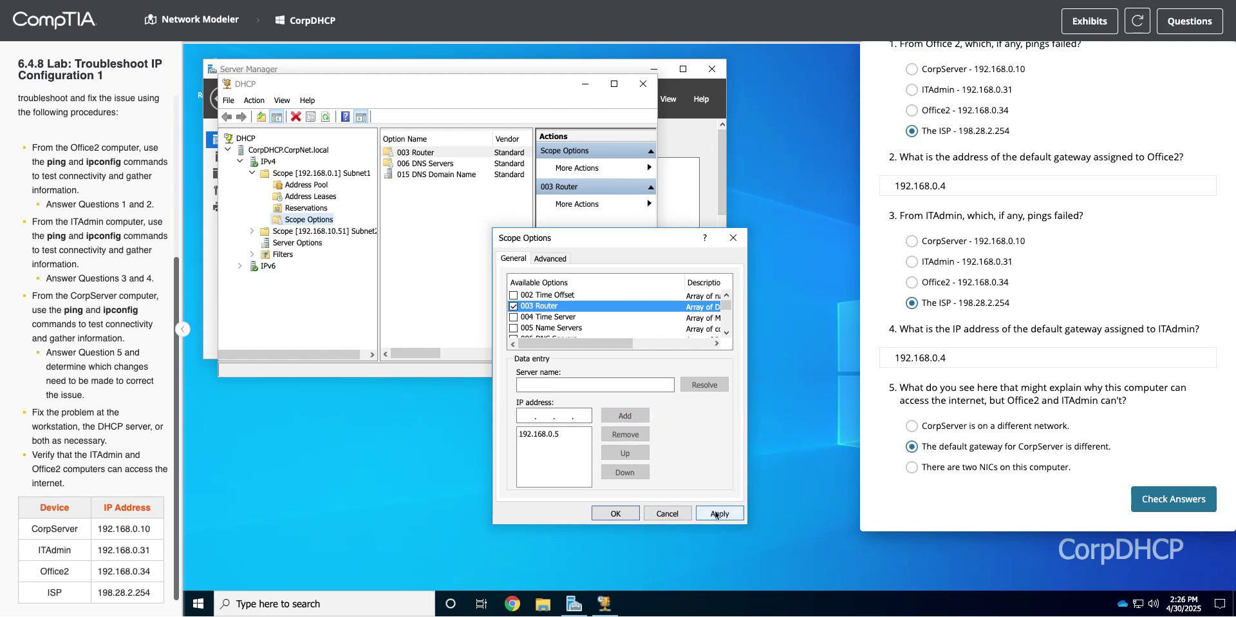
click(615, 515)
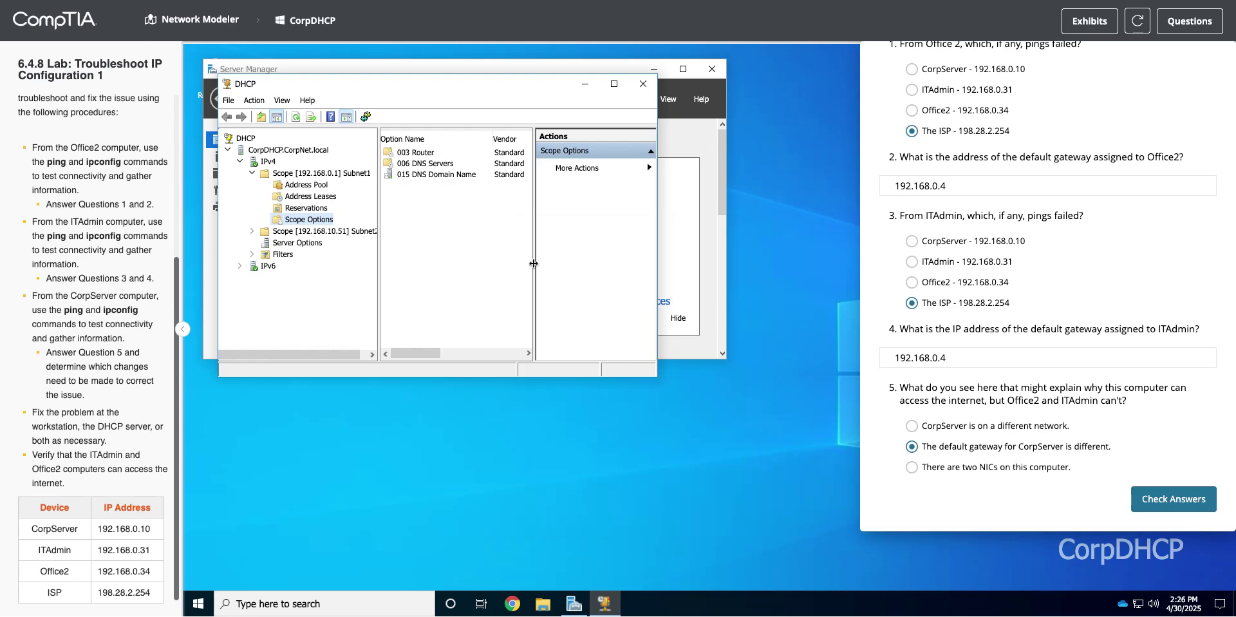
click(206, 27)
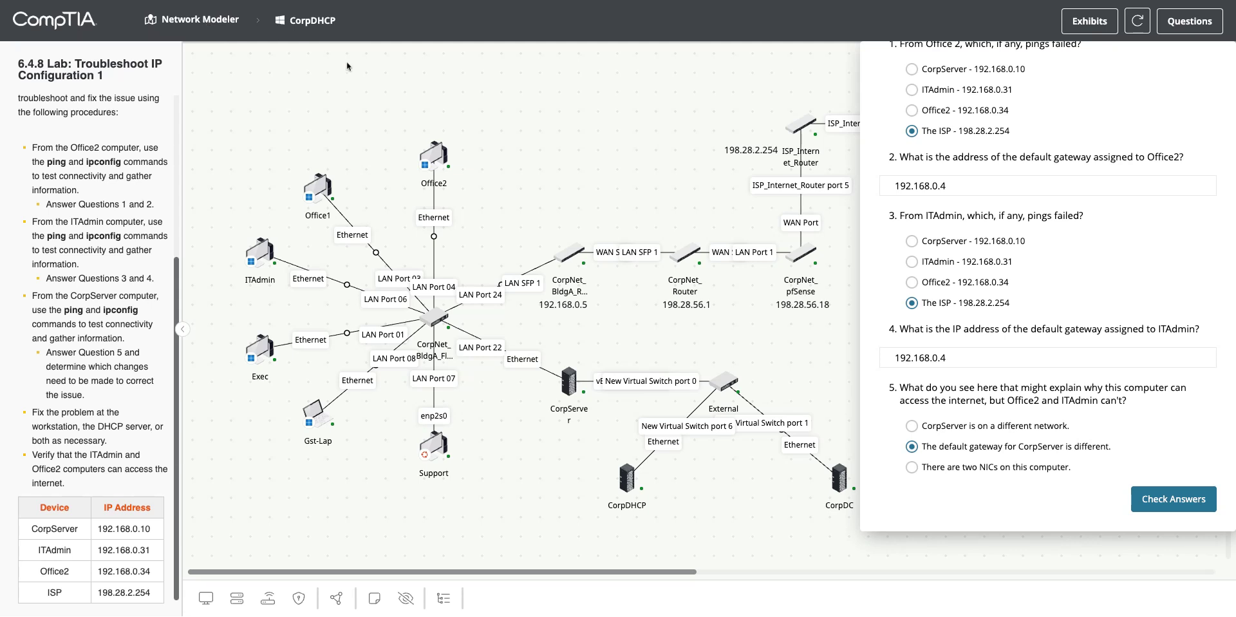
Step: Open an administrator PowerShell terminal on Office2's Windows desktop
click(435, 154)
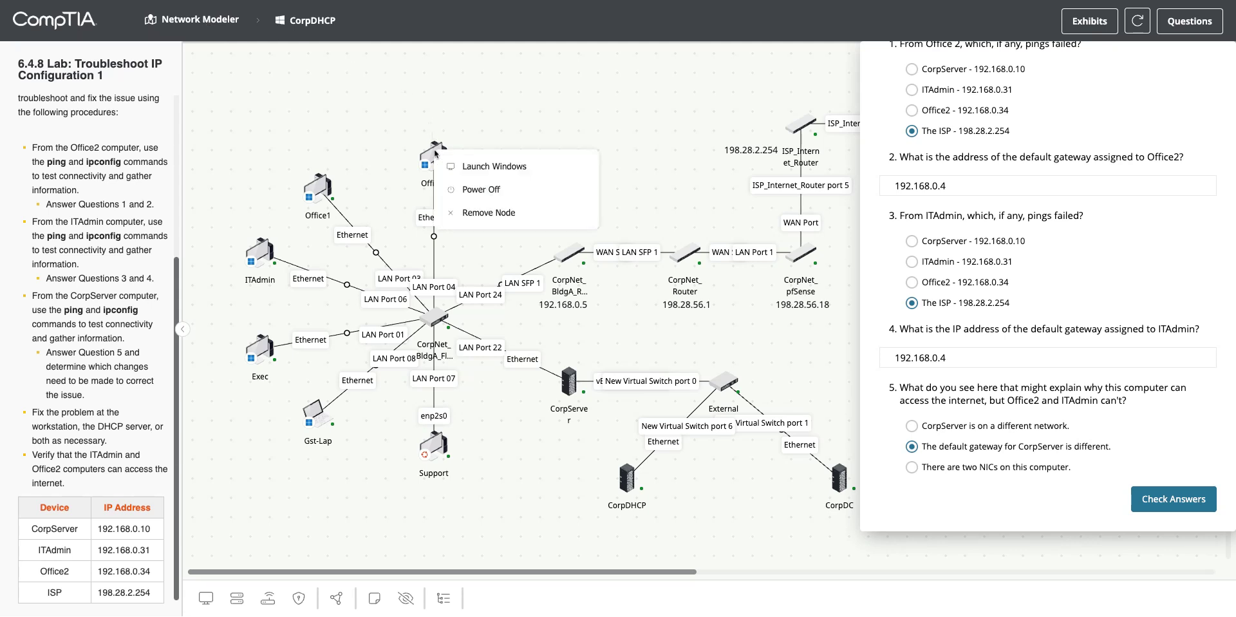
click(487, 166)
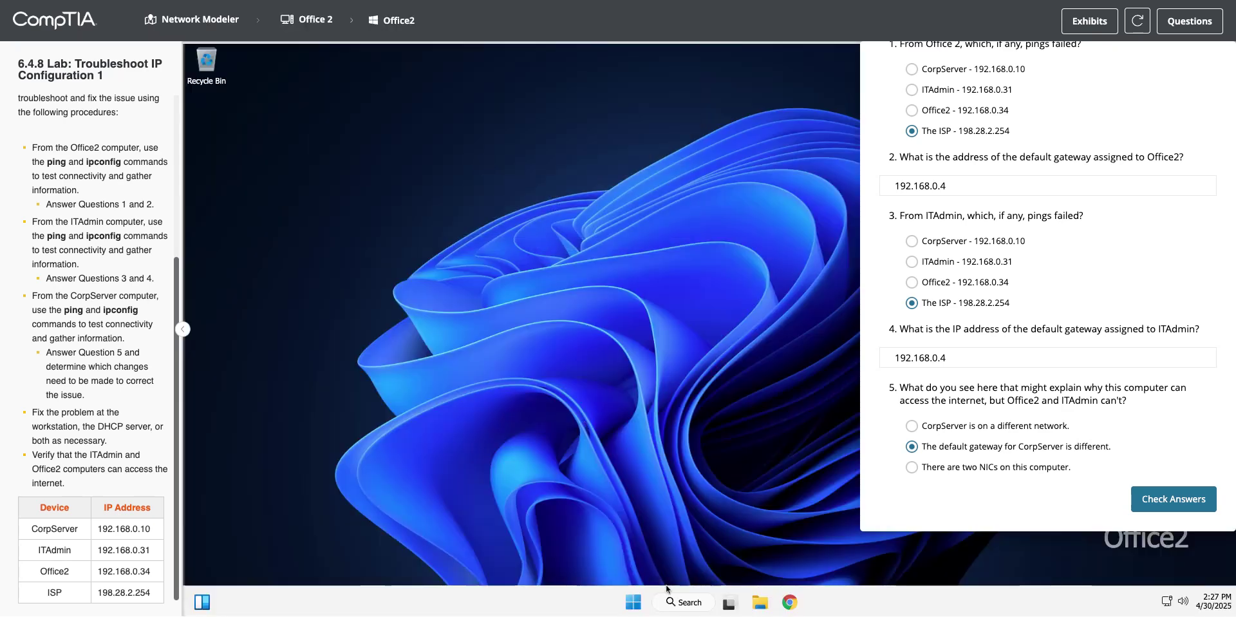
right_click(634, 602)
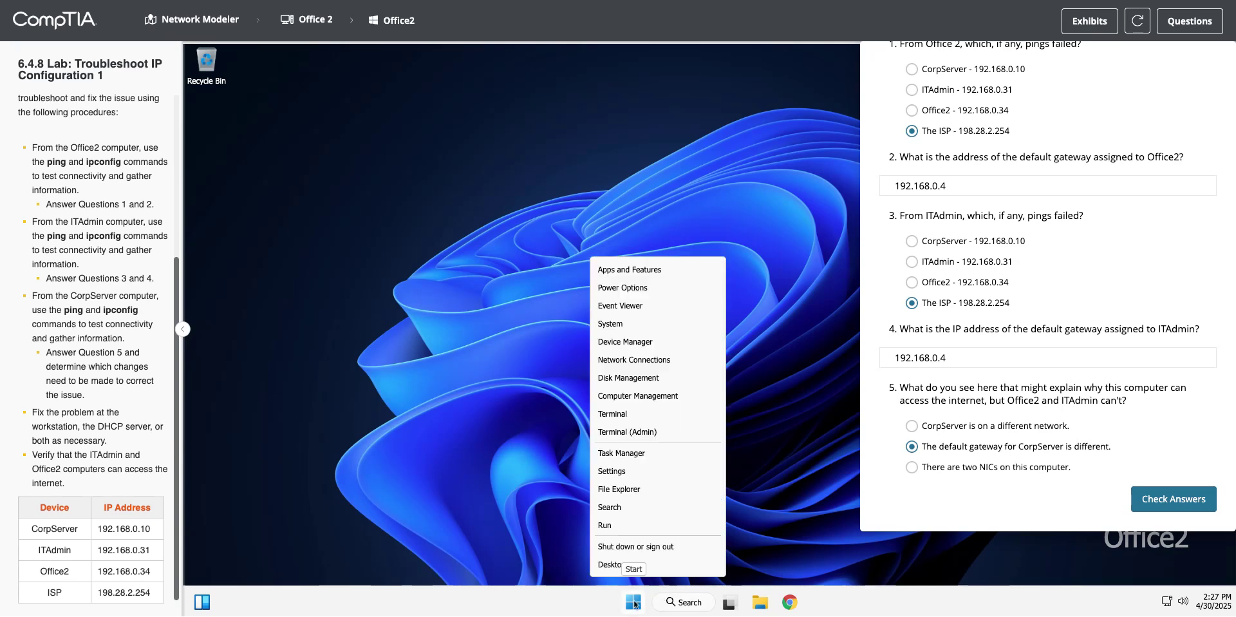
click(636, 433)
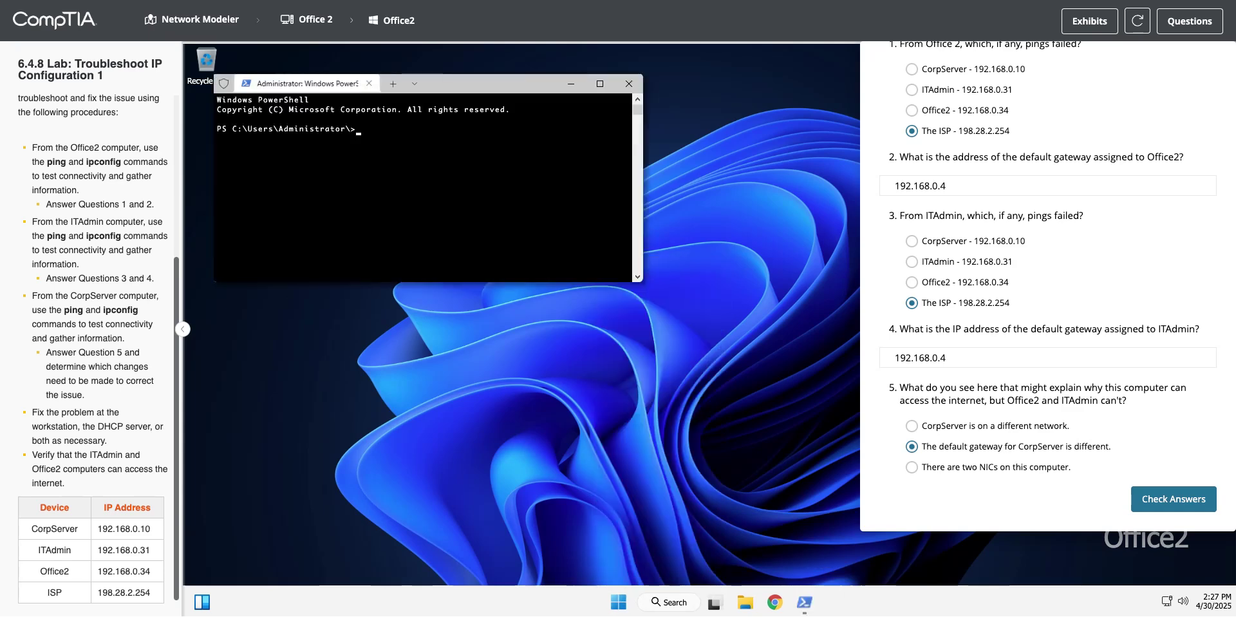
Step: Check Office2's ipconfig /all output, then renew its DHCP lease with ipconfig /renew
text(ipconfig /all)
key(Return)
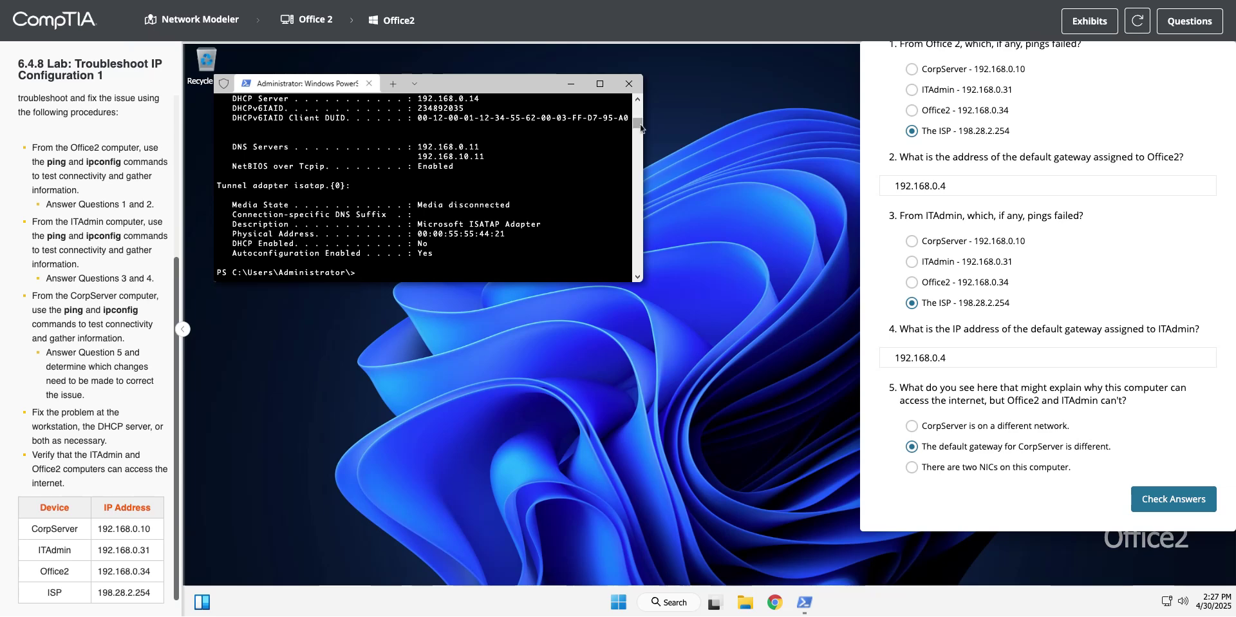
scroll(641, 129, up, 2)
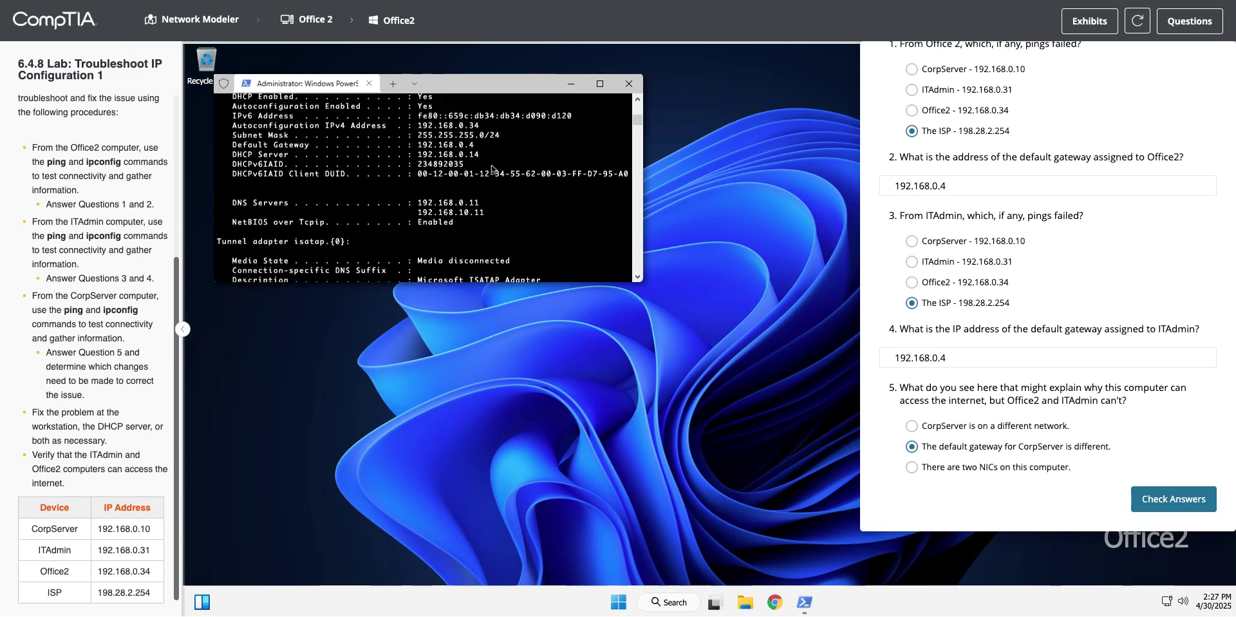
scroll(534, 169, down, 2)
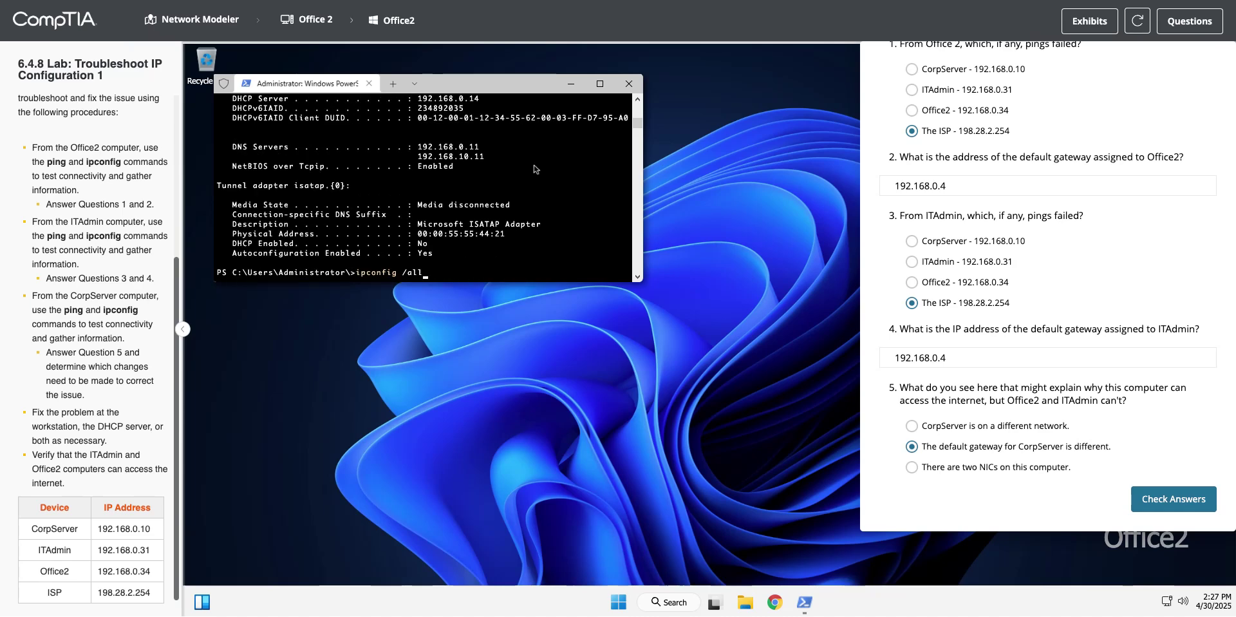
key(BackSpace)
key(BackSpace)
text(renew)
key(Return)
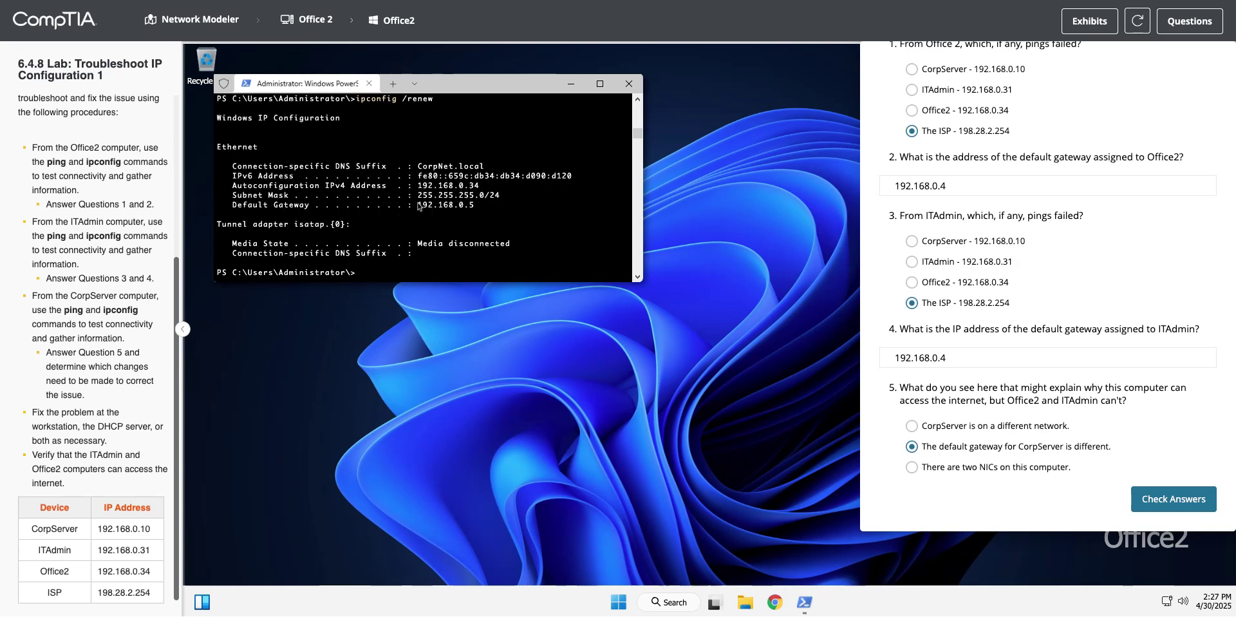
Step: Ping the ISP at 198.28.2.254 from Office2, getting replies with 0% loss
text(ping 198.28.2.2)
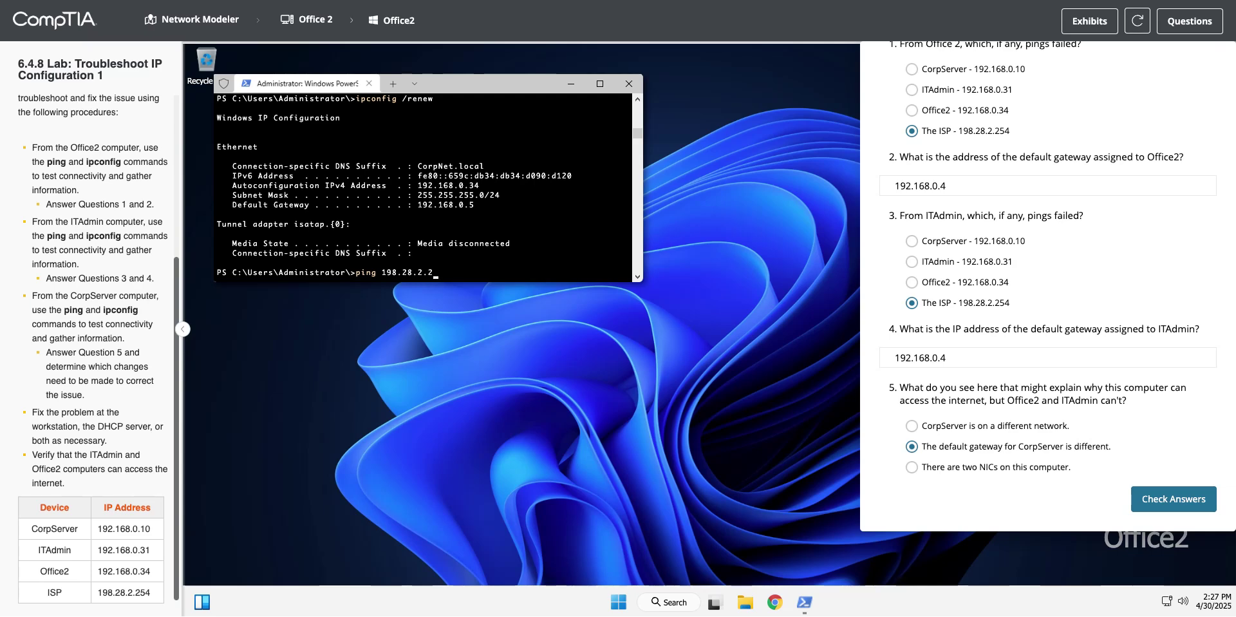
text(54)
key(Return)
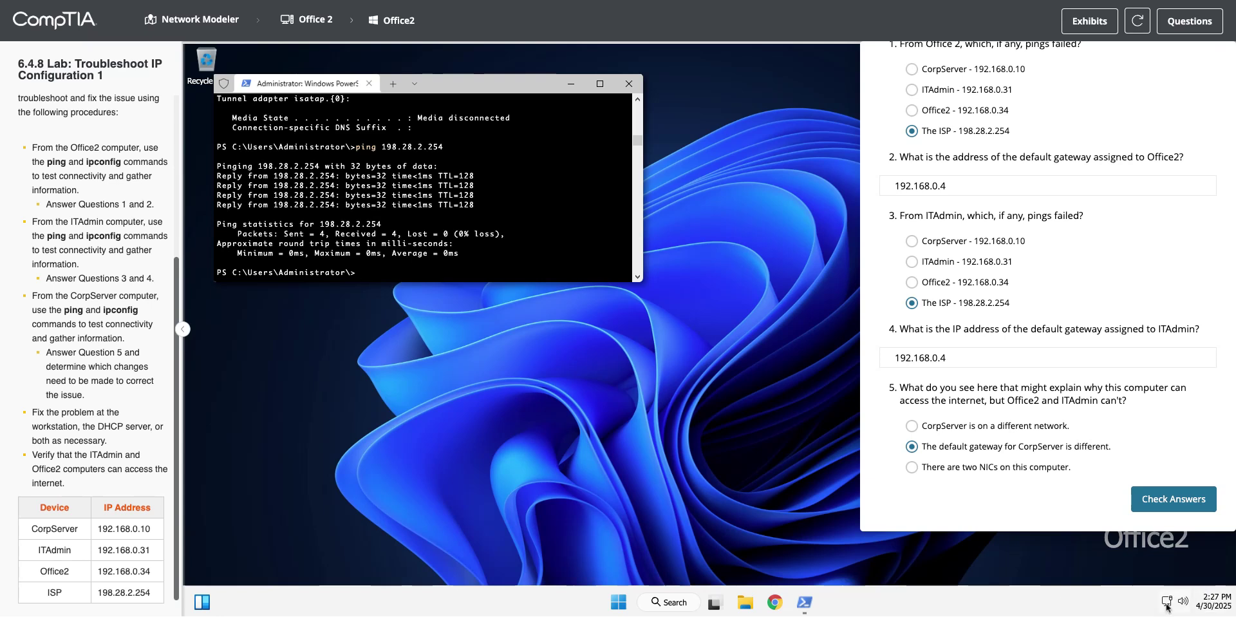
mouse_move(1167, 606)
Step: Launch ITAdmin's Windows desktop from the network diagram
click(210, 27)
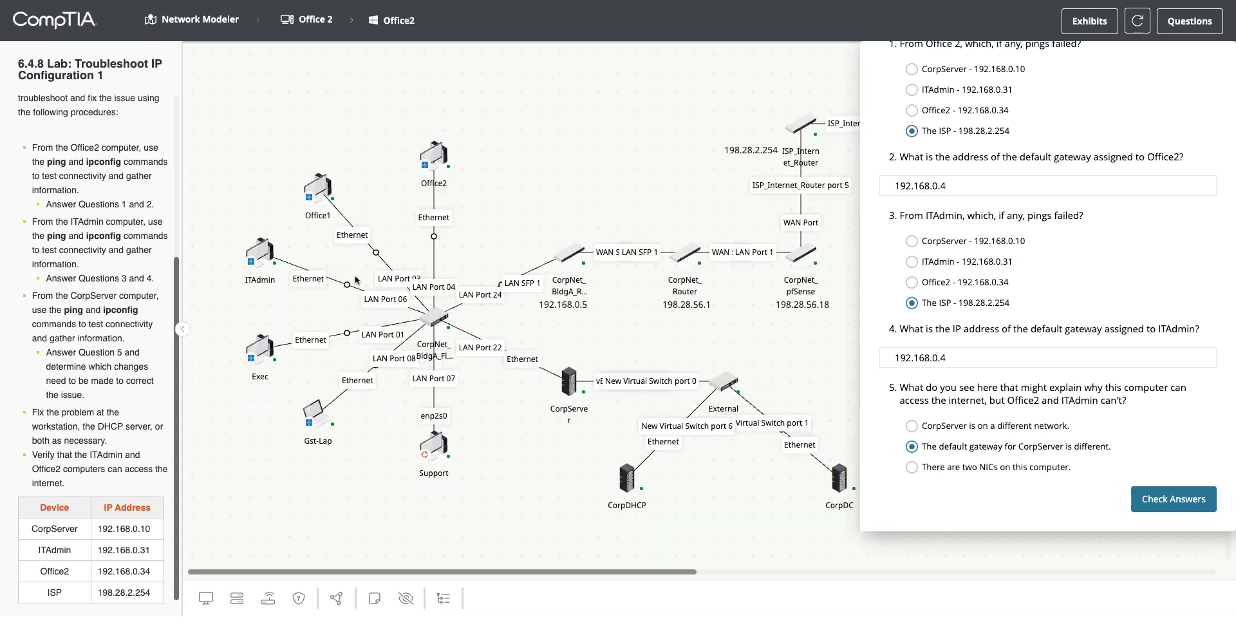
click(262, 260)
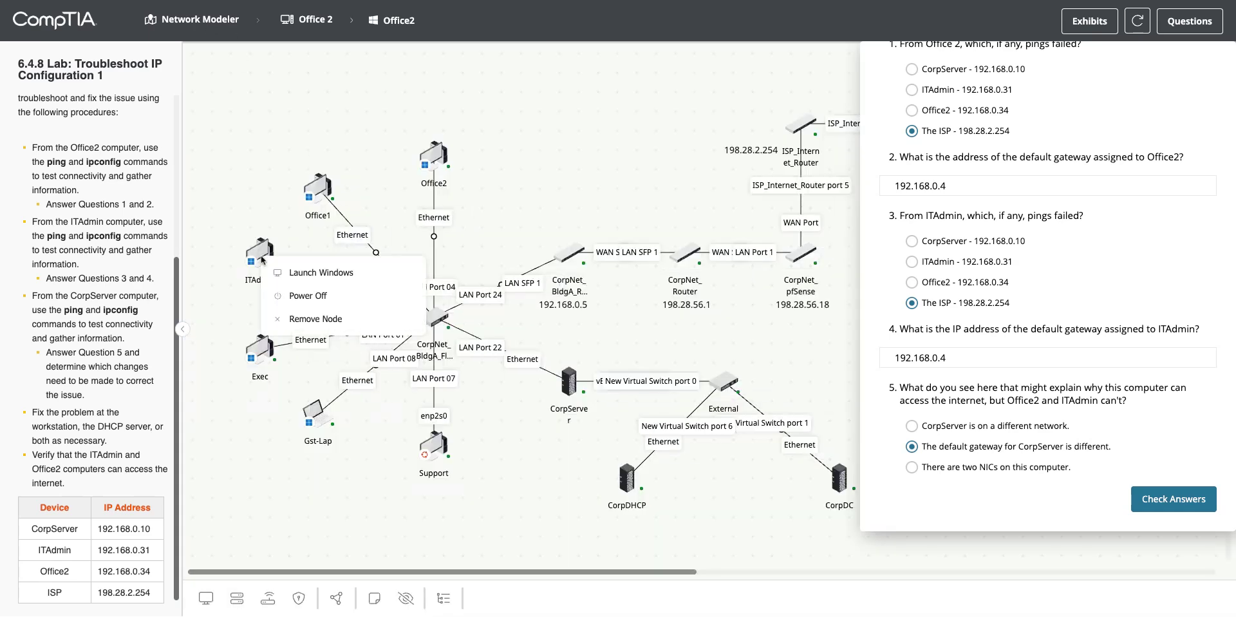
click(315, 272)
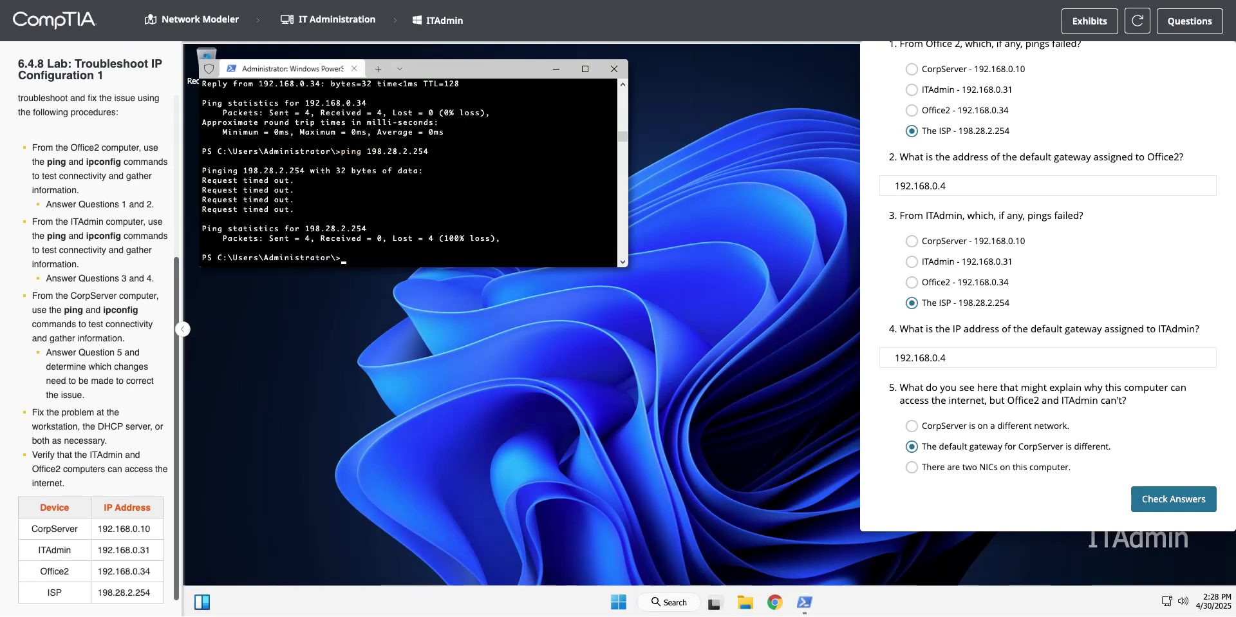
Step: Renew ITAdmin's DHCP lease, getting address 192.168.0.31 with gateway 192.168.0.5
text(ping 192.168.0.31)
key(Up)
key(Up)
key(Up)
key(Up)
key(BackSpace)
text(renew)
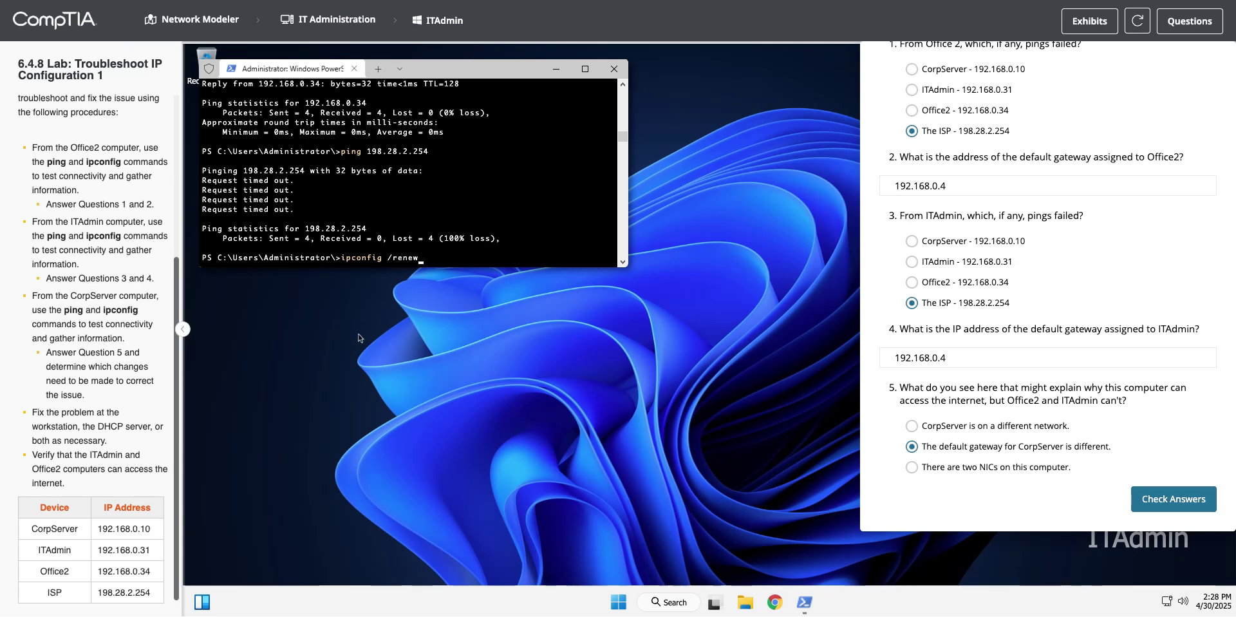
key(Return)
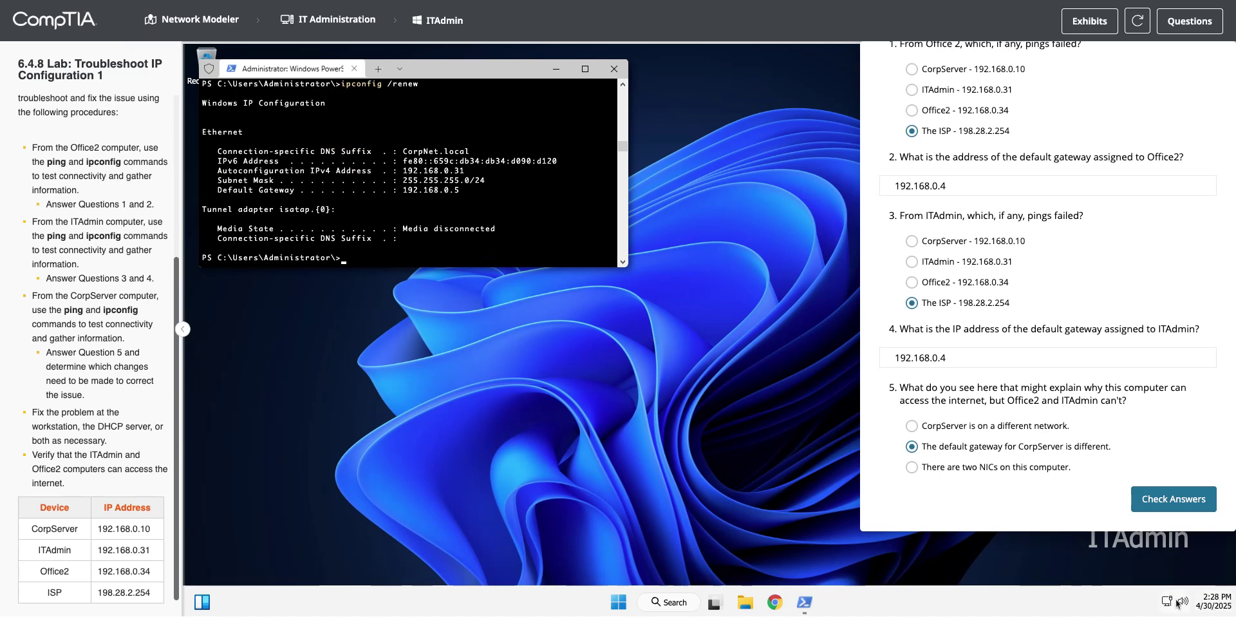
mouse_move(1166, 606)
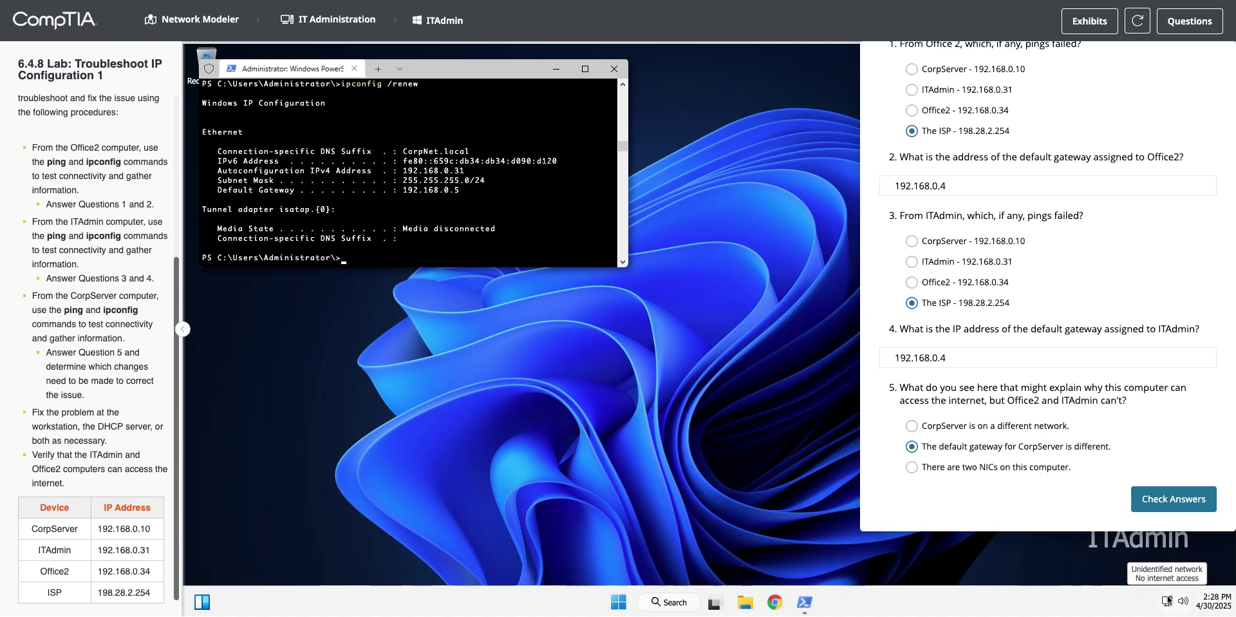